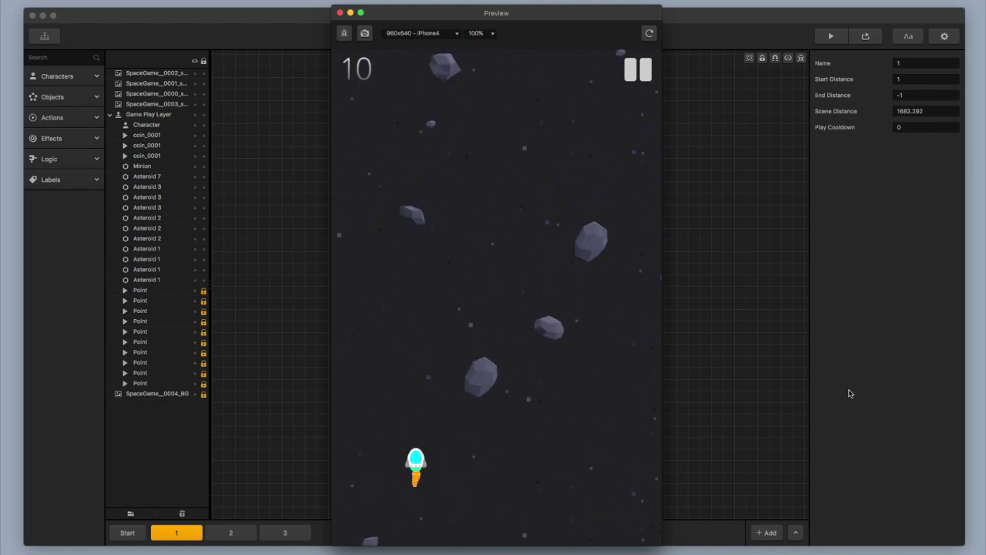
- Preview the game to check its start screen, and close the preview
left_click(340, 12)
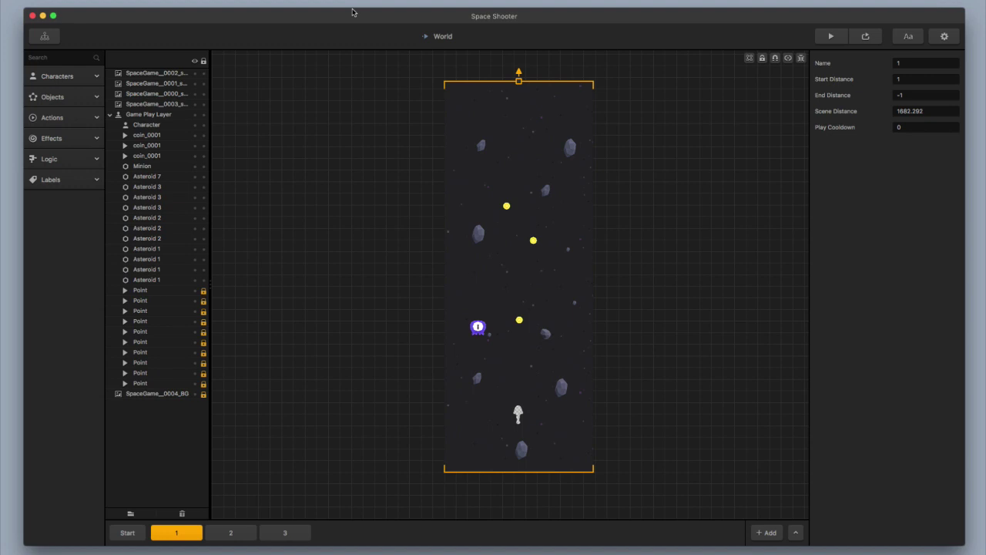
left_click(832, 37)
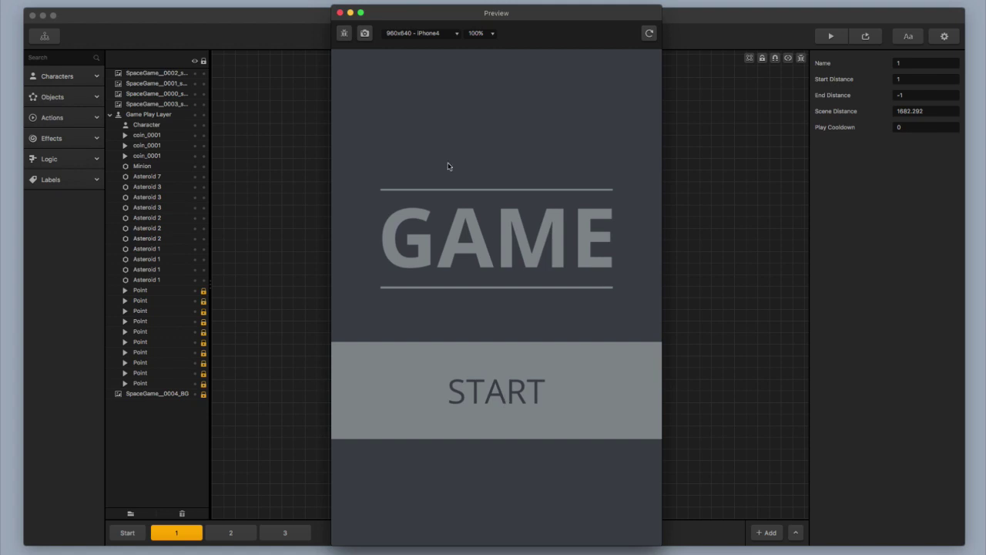
left_click(340, 13)
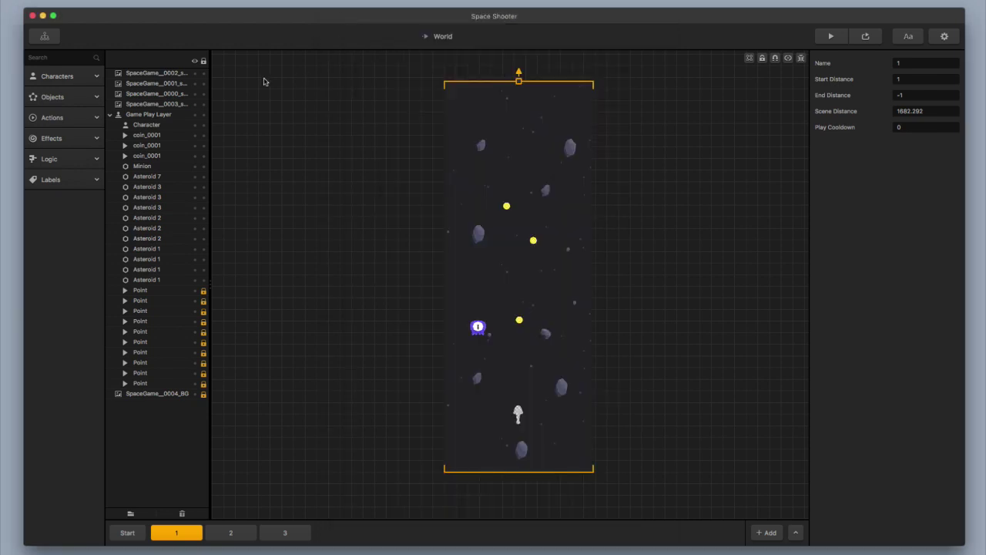
- Open the Main Menu UI from the game mind map and delete its default background and GAME title image
left_click(44, 36)
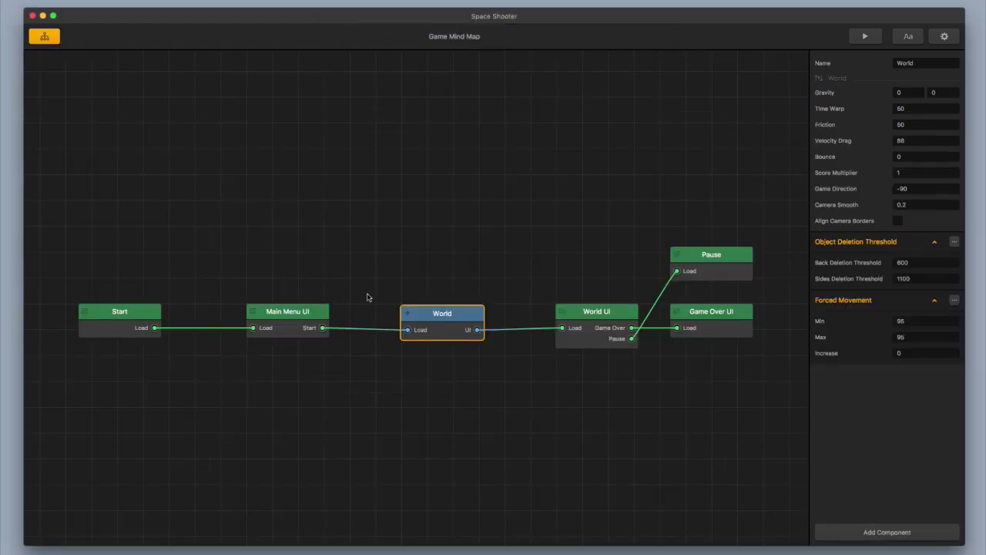
double_click(304, 315)
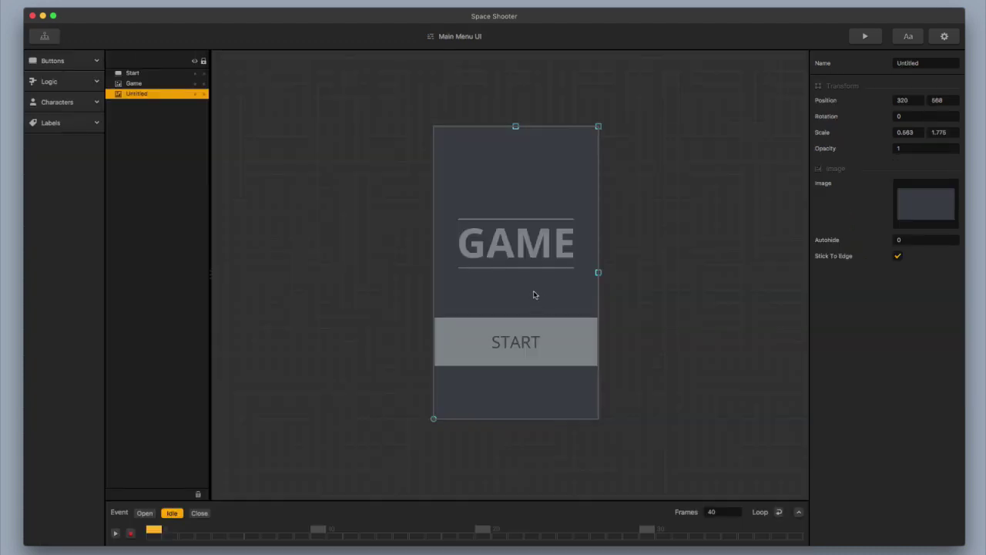
key("BackSpace")
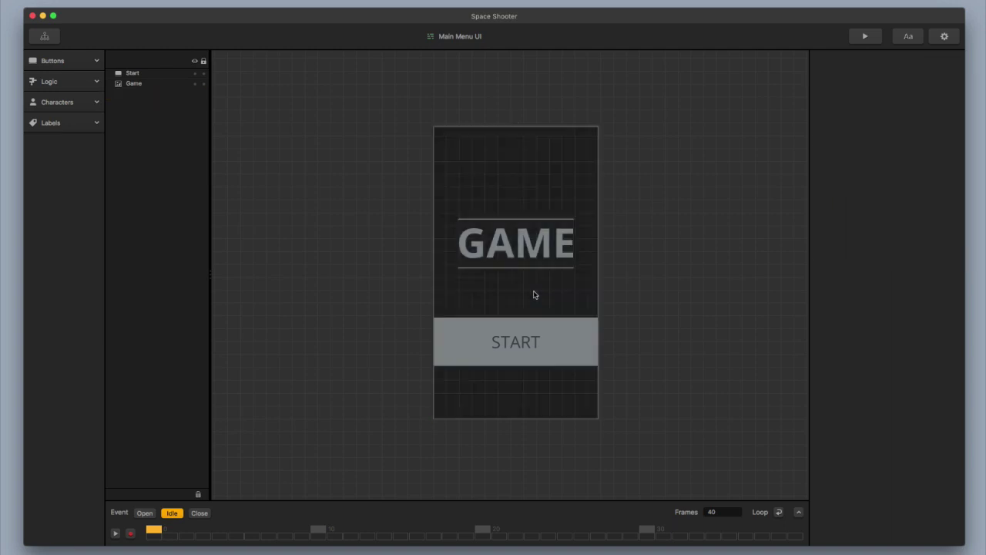
left_click(506, 247)
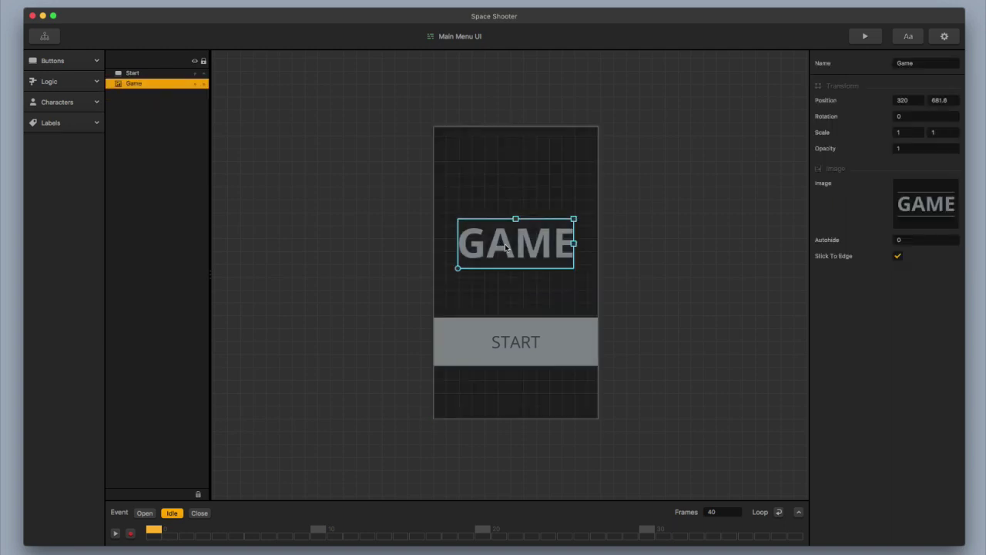
key("BackSpace")
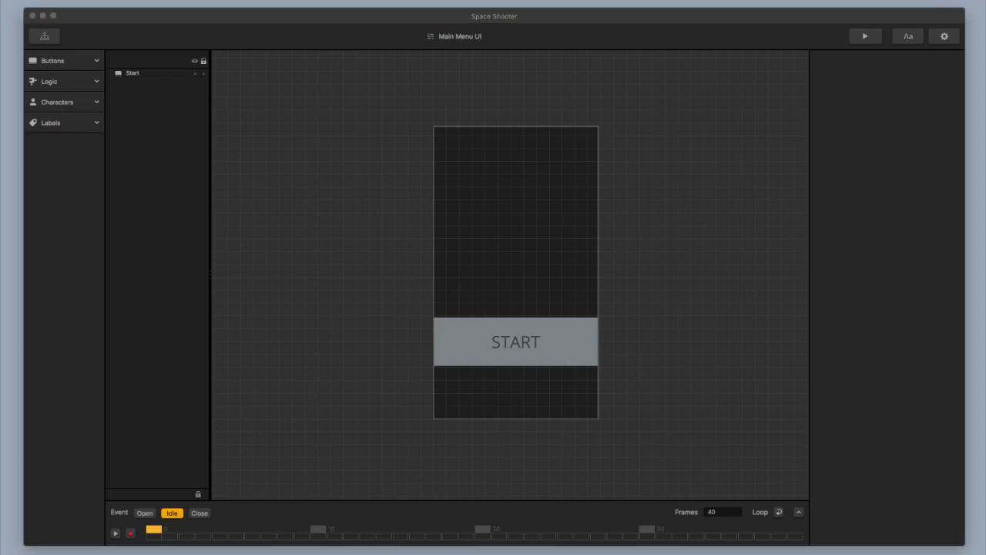
- Add the dark space background as an image and stretch it to cover the whole screen, scaled to about 2.22 by 0.92
left_click_drag(985, 431, 575, 400)
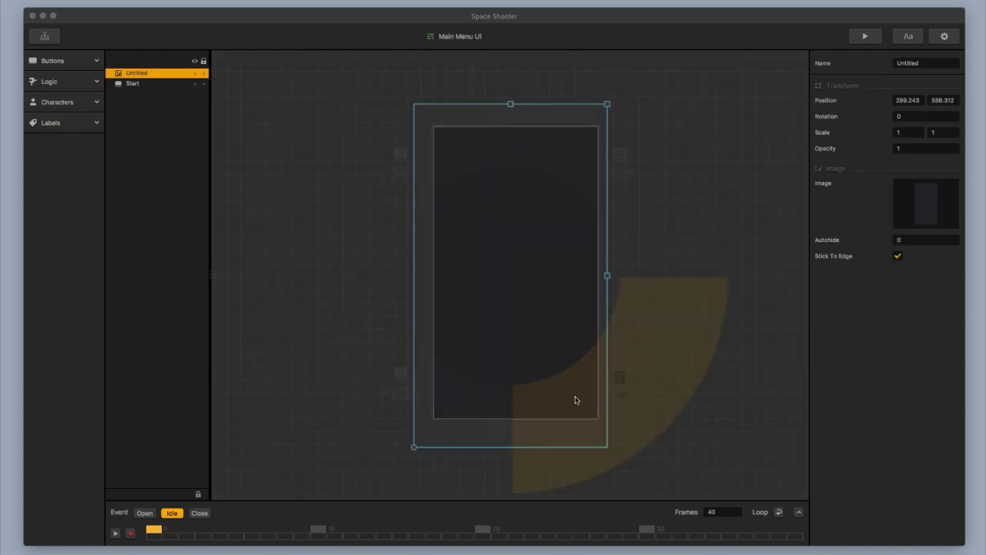
left_click(612, 276)
left_click(608, 277)
left_click_drag(607, 278, 632, 282)
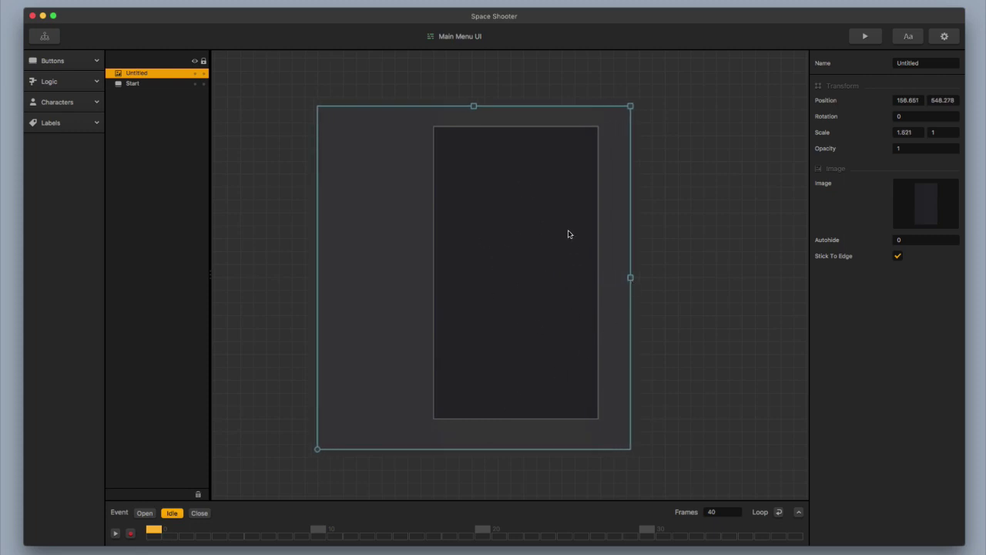
left_click_drag(631, 278, 552, 289)
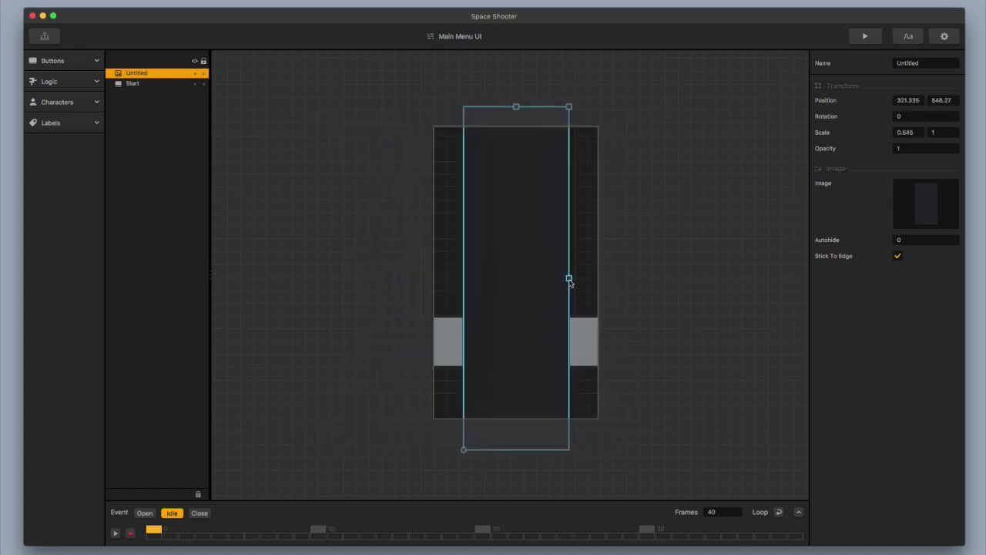
left_click_drag(569, 279, 613, 293)
left_click_drag(476, 106, 477, 121)
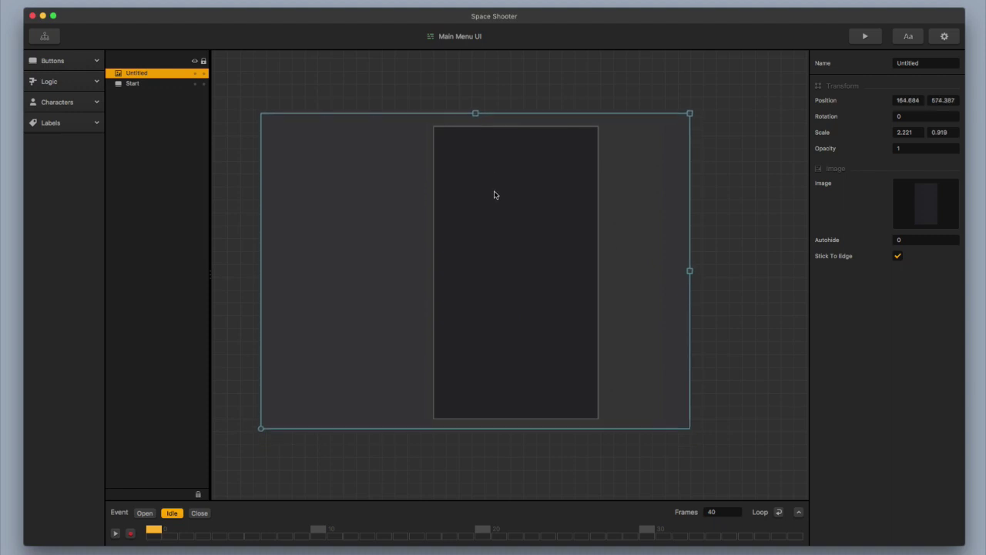
left_click_drag(495, 195, 496, 196)
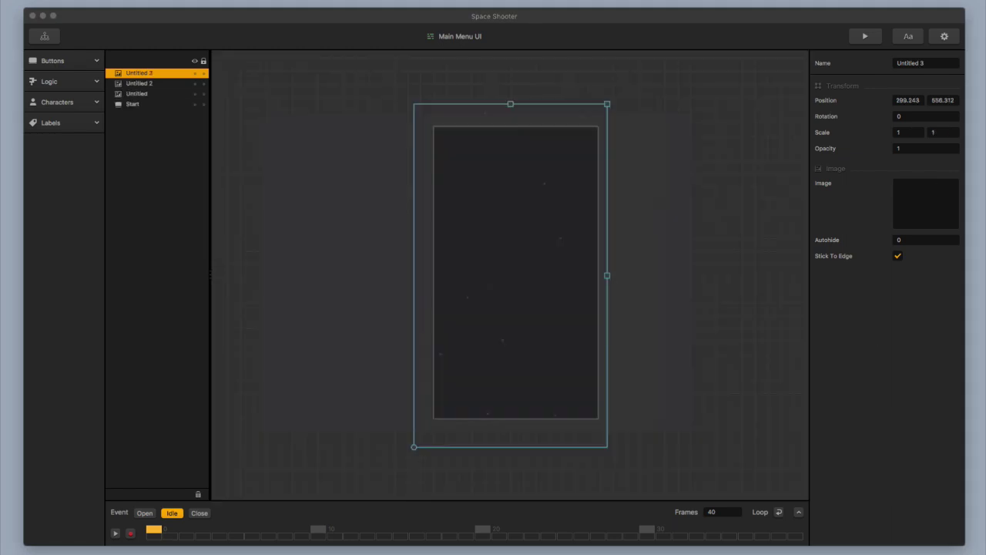
- Add the star layers as images and shrink Untitled 5 to slightly larger than the screen, about 0.89 in vertical scale
left_click_drag(985, 362, 629, 355)
left_click_drag(510, 104, 510, 124)
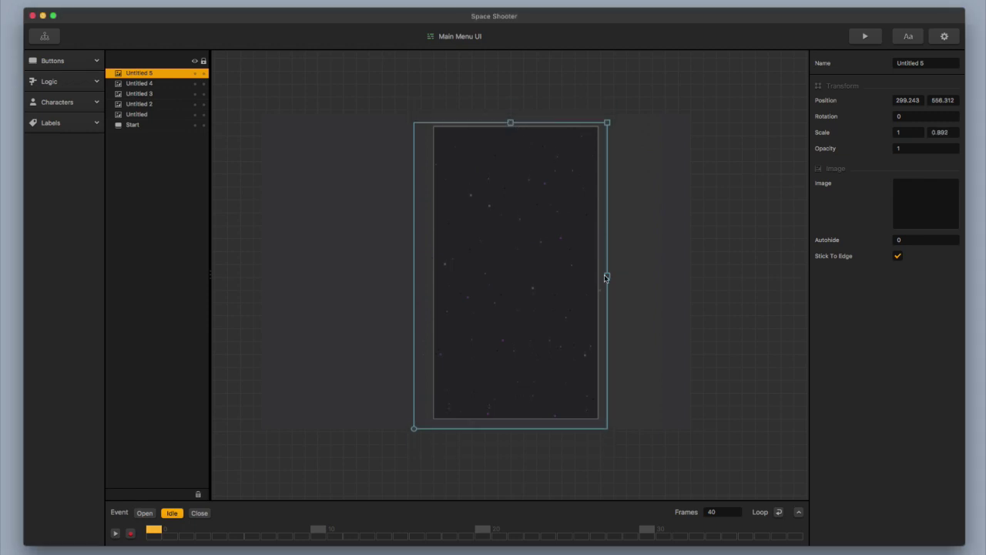
left_click_drag(607, 277, 599, 277)
left_click(577, 286)
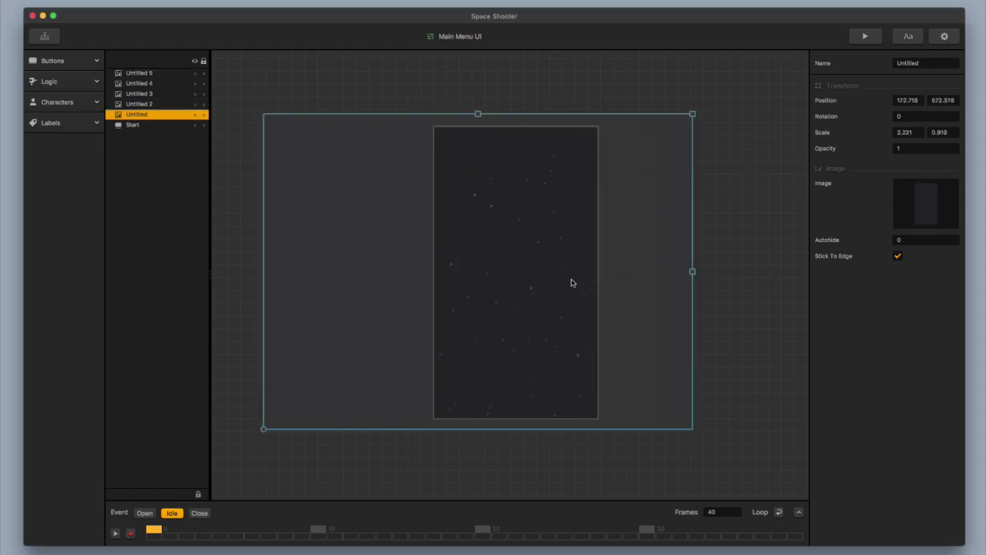
- Shrink star layers Untitled 2, Untitled 3 and Untitled 4 to slightly larger than the screen, about 0.94 by 0.89 in scale
left_click(164, 104)
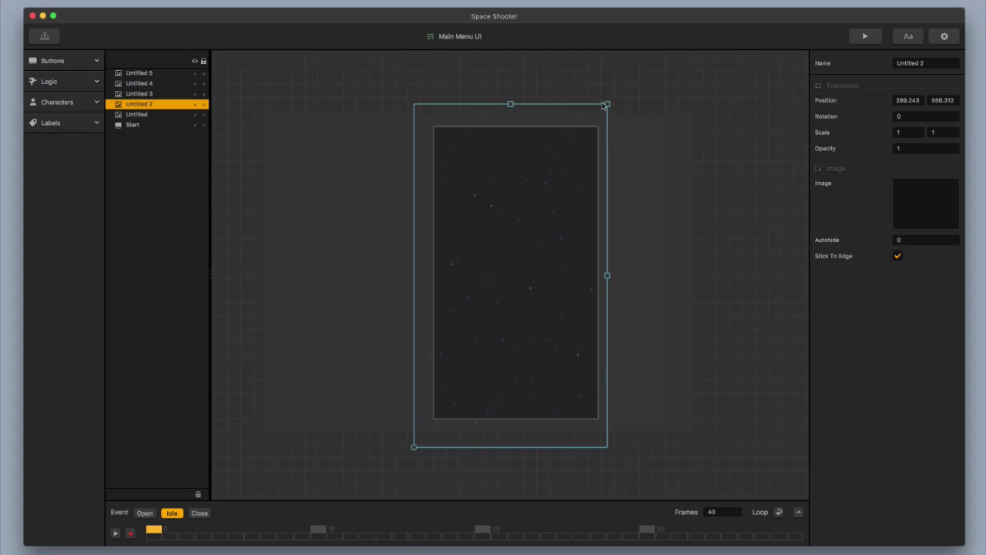
left_click_drag(606, 104, 603, 123)
left_click(154, 94)
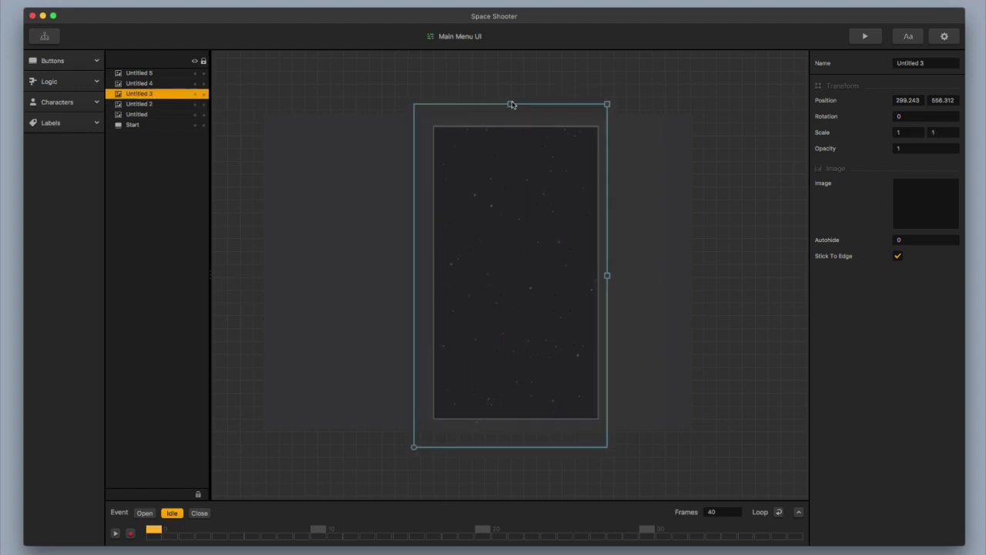
left_click(609, 110)
left_click(172, 97)
left_click_drag(608, 103, 602, 125)
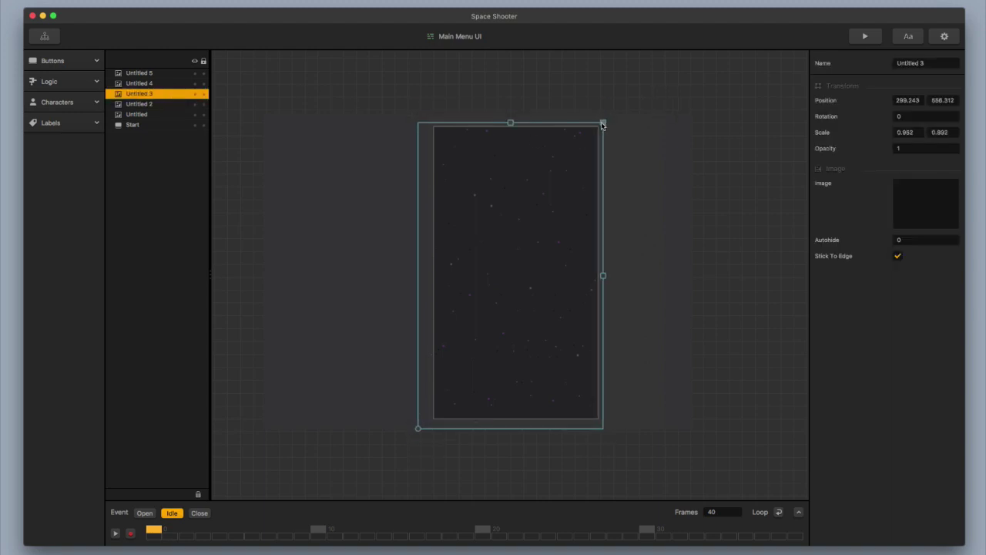
left_click(158, 83)
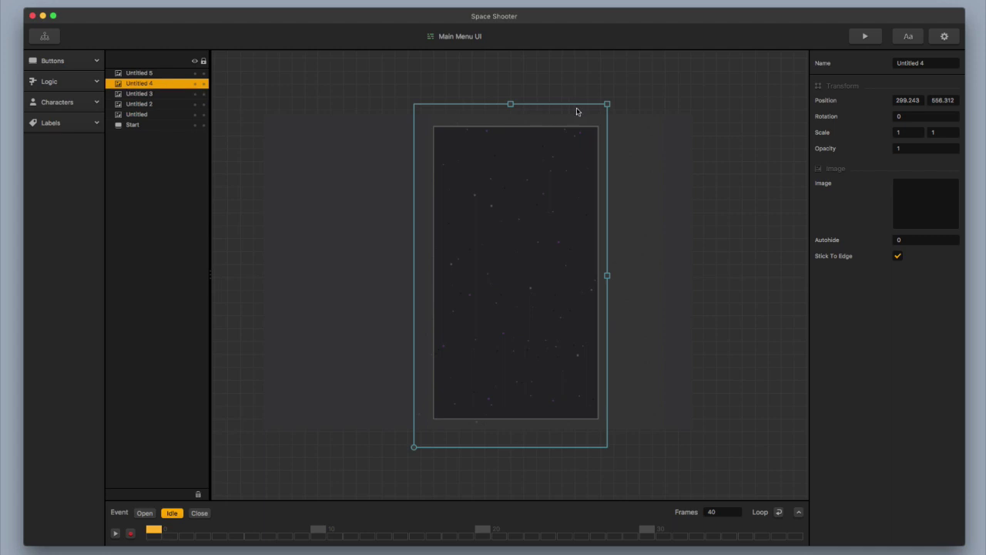
left_click_drag(608, 106, 602, 122)
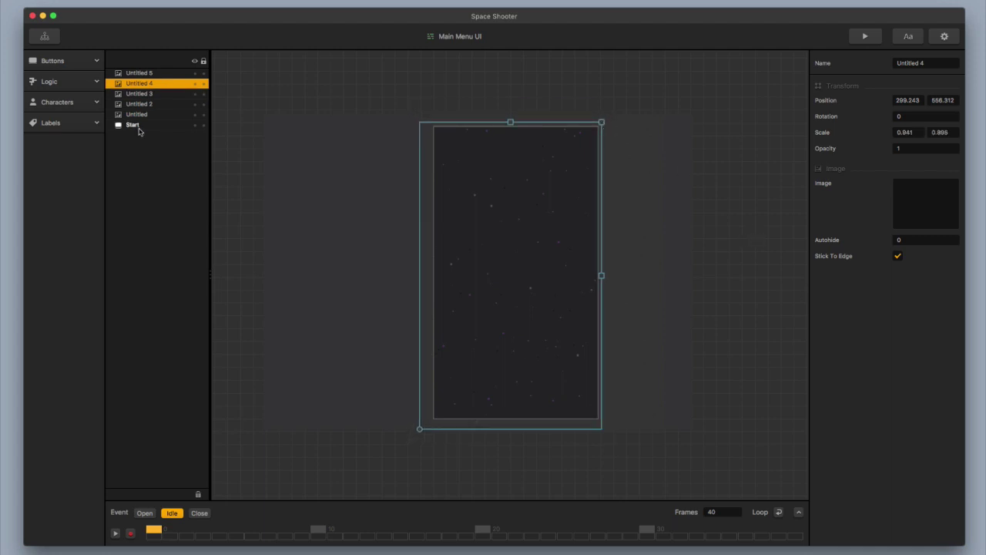
- Bring the Start button in front of the star layers, using the "tap to play" graphic placed at about 318, 475
left_click_drag(136, 125, 140, 74)
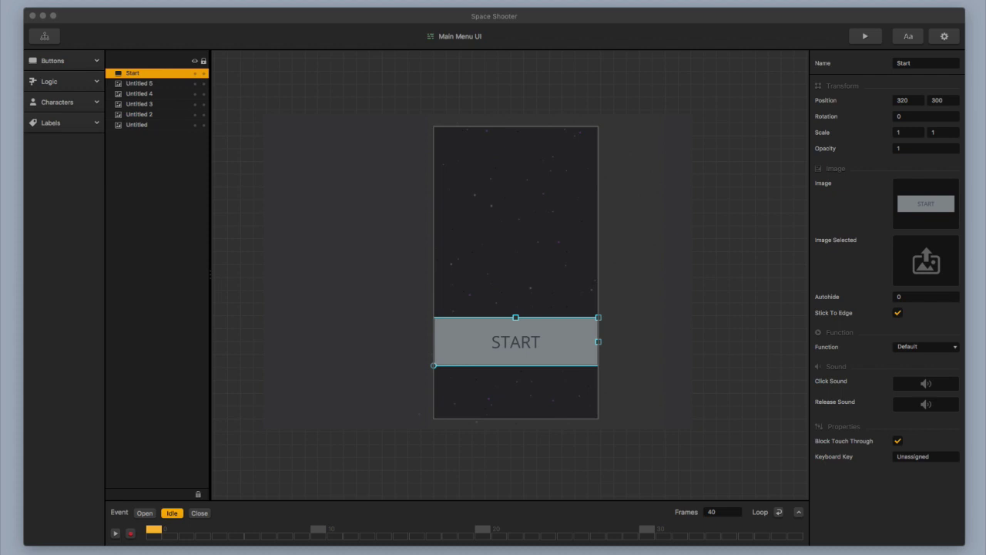
left_click_drag(983, 216, 920, 207)
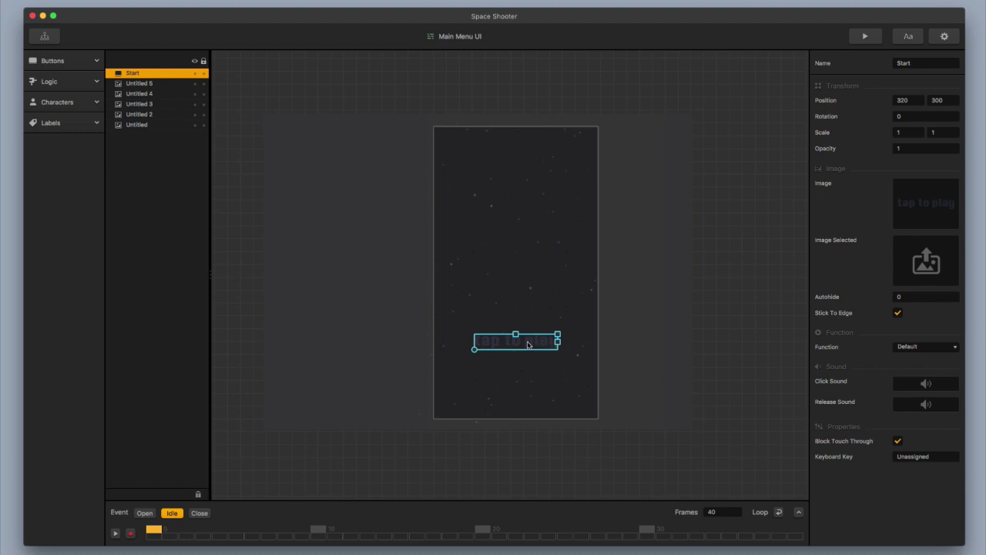
left_click_drag(528, 344, 528, 300)
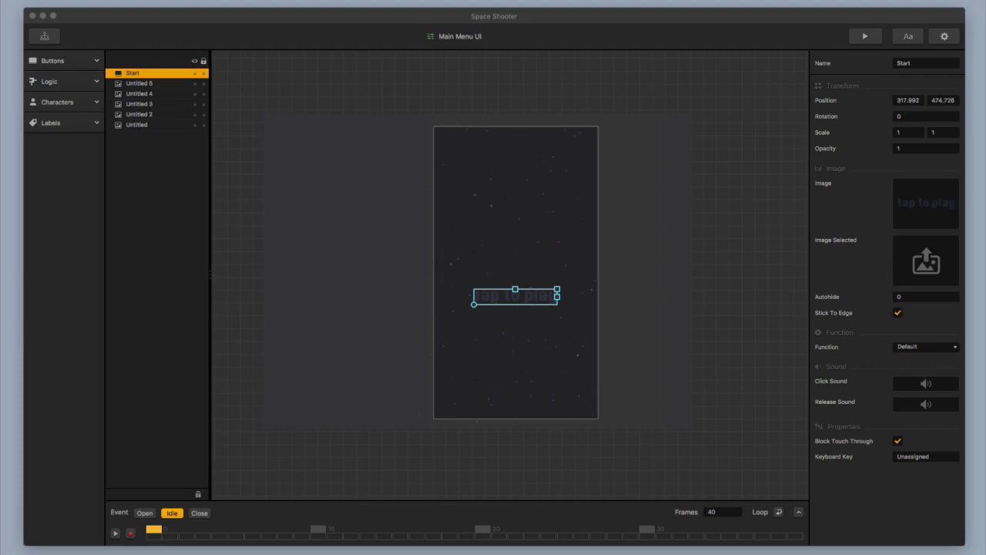
- Add the rocket ship as an image scaled to 1.2 by 1.2, placed above the tap to play text
left_click_drag(454, 8, 589, 402)
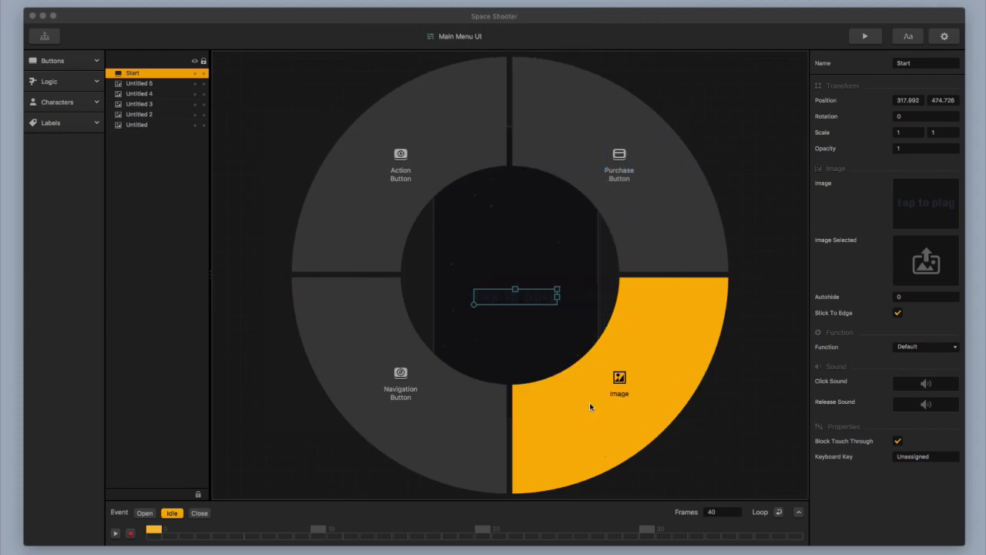
left_click_drag(718, 356, 749, 348)
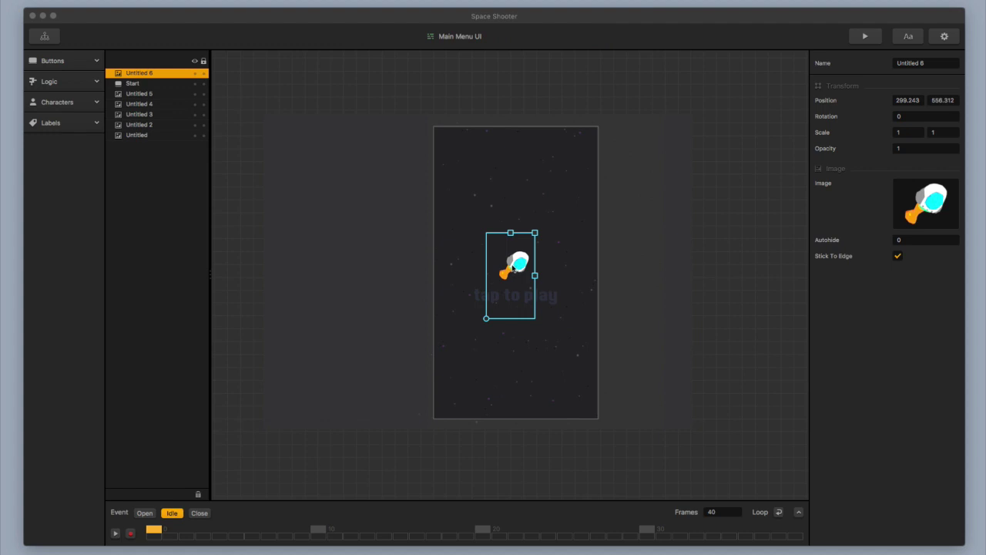
left_click_drag(536, 233, 539, 228)
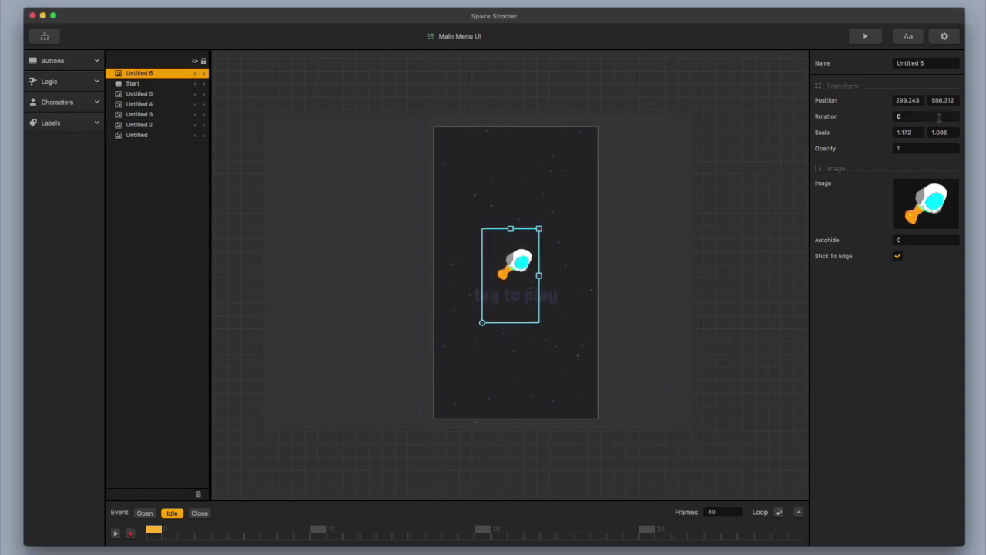
left_click(913, 133)
key("Tab")
type("1")
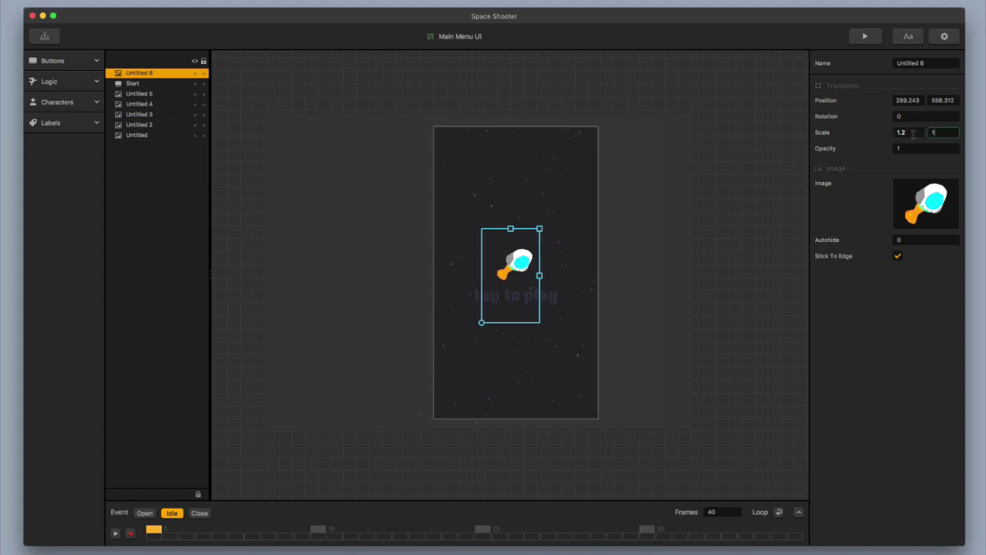
key("Tab")
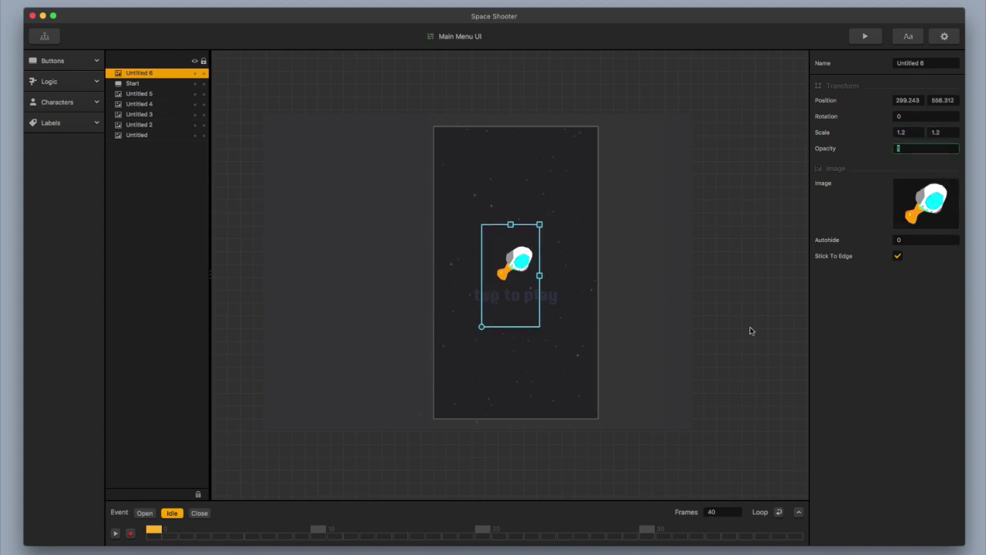
left_click_drag(522, 265, 521, 250)
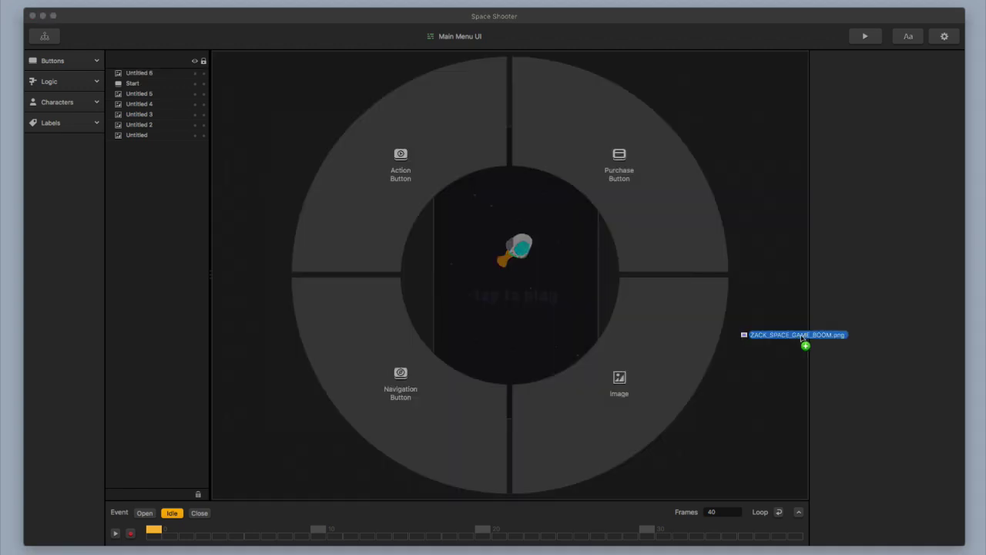
- Add the purple game title image near the screen's upper edge at about 311, 892, and lower the rocket to about 301, 560
left_click_drag(801, 336, 631, 356)
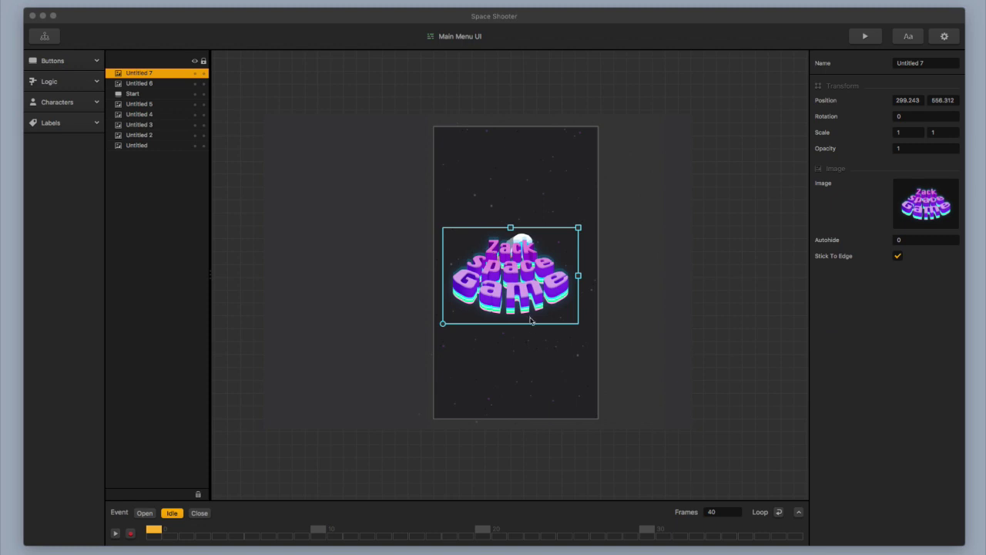
left_click_drag(525, 307, 528, 221)
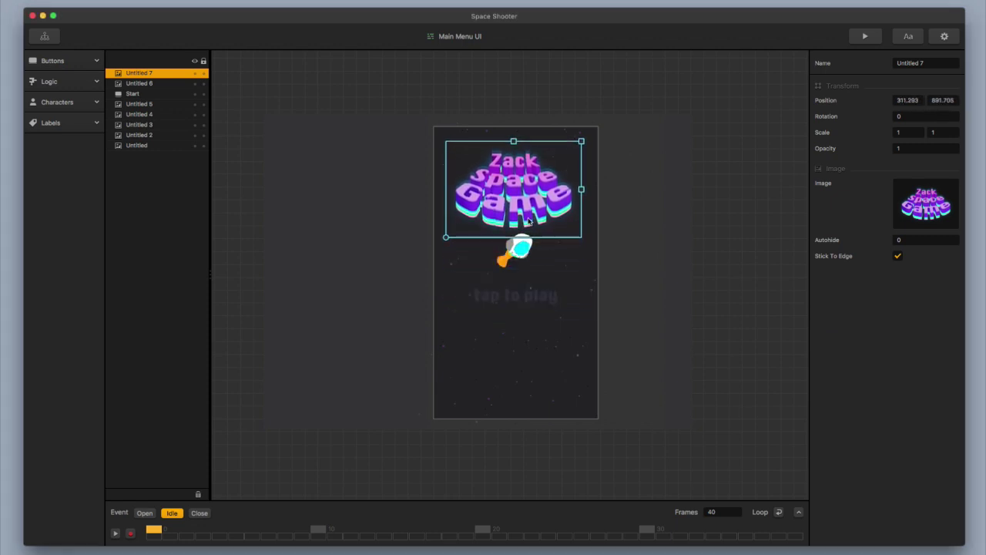
left_click_drag(520, 261, 521, 265)
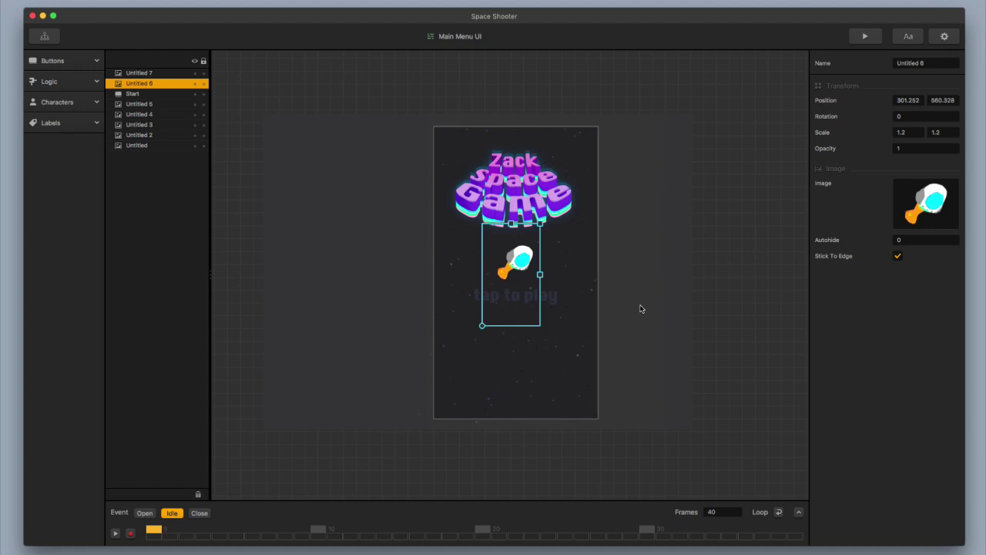
left_click(570, 262)
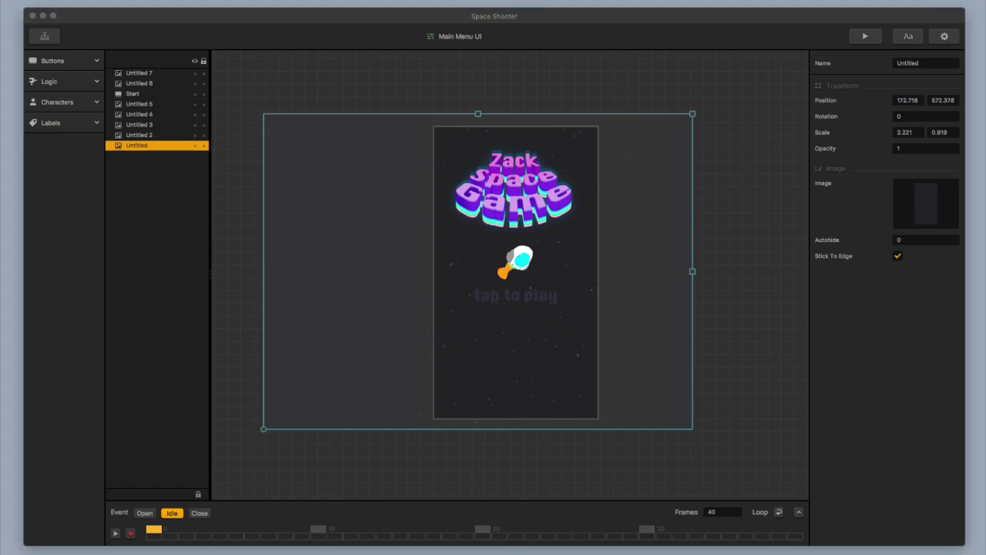
- Add the purple alien image in the screen's upper-left corner and move the game title down slightly below it
left_click_drag(801, 262, 738, 376)
left_click_drag(511, 277, 472, 158)
left_click_drag(513, 192, 513, 210)
- Move the tap to play button further down, leaving a gap beneath the rocket
left_click(515, 299)
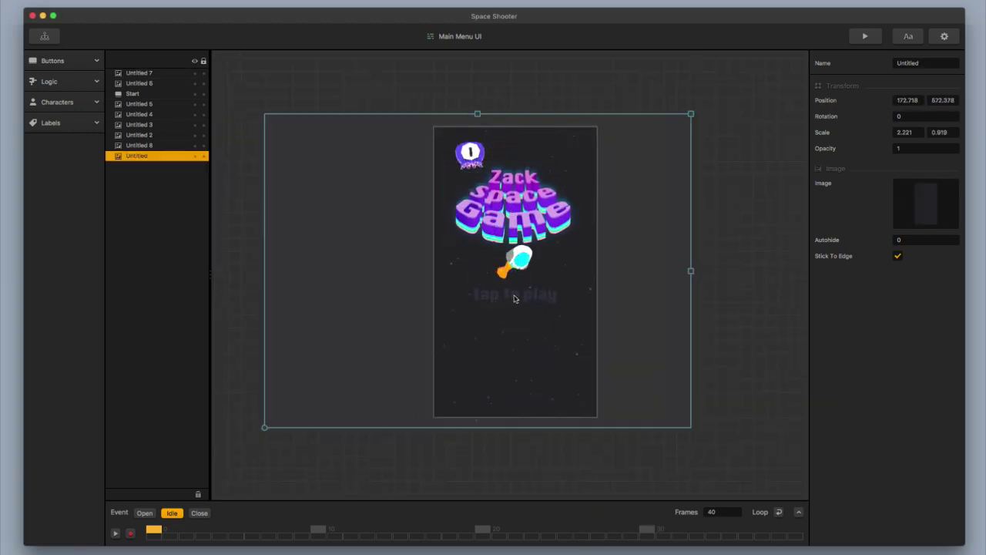
left_click(154, 93)
left_click_drag(532, 300, 510, 329)
- Lock the layers Untitled, Untitled 8 and Untitled 2 through 5, and lower the tap to play button to about 318, 358
left_click(204, 156)
left_click(509, 298)
left_click(203, 145)
left_click(204, 135)
left_click(203, 124)
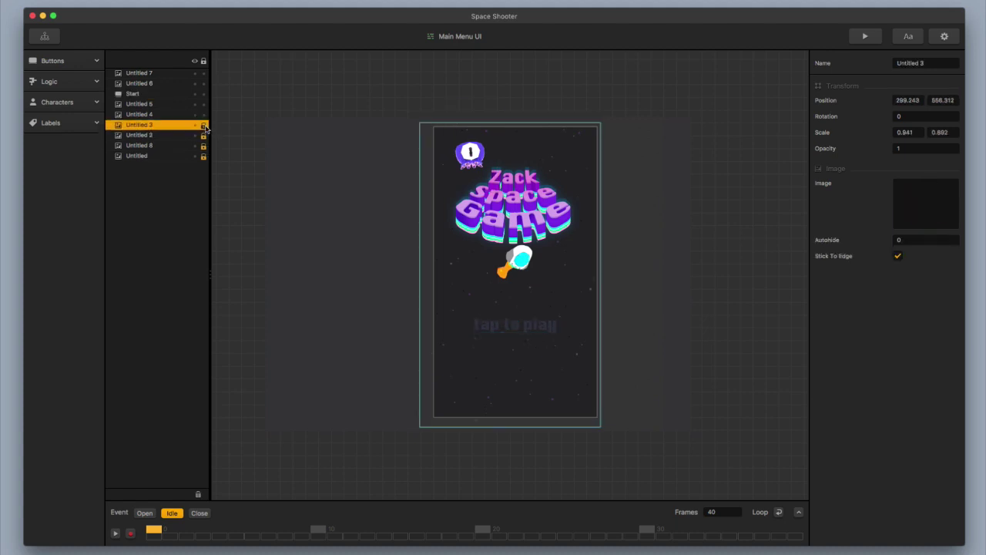
left_click(205, 114)
left_click(203, 104)
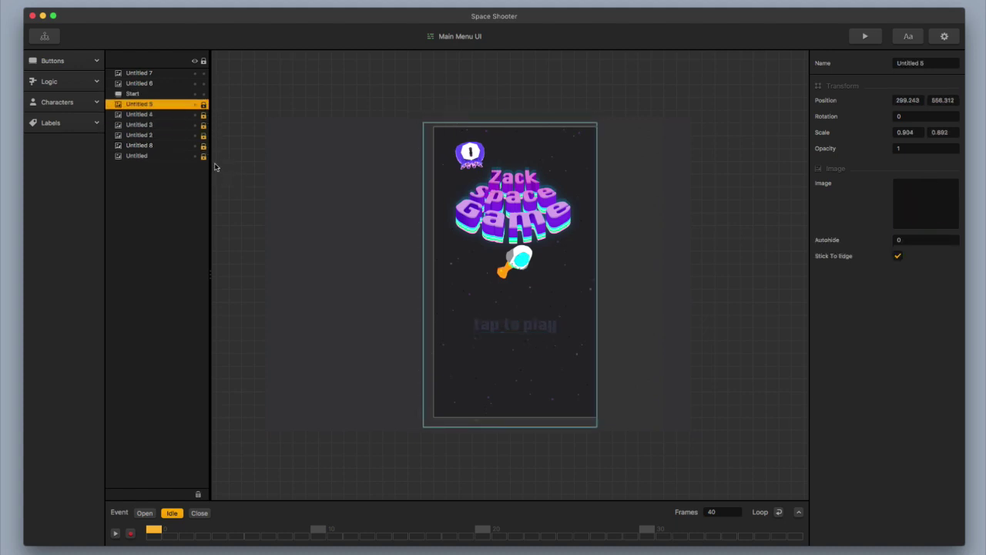
- Lower the rocket to about 301, 439 just above the tap to play text, and lower the game title to about 315, 758
left_click(171, 94)
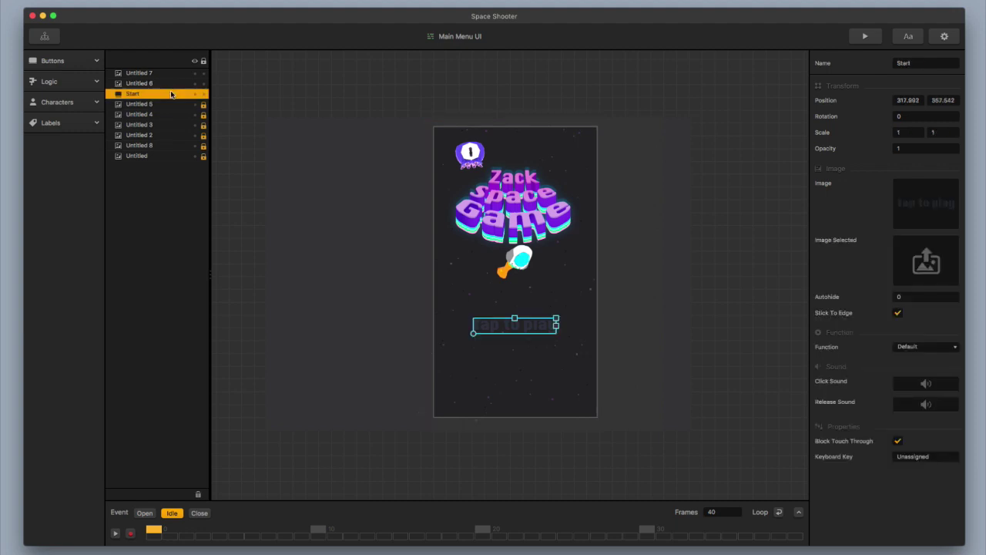
left_click_drag(521, 263, 522, 292)
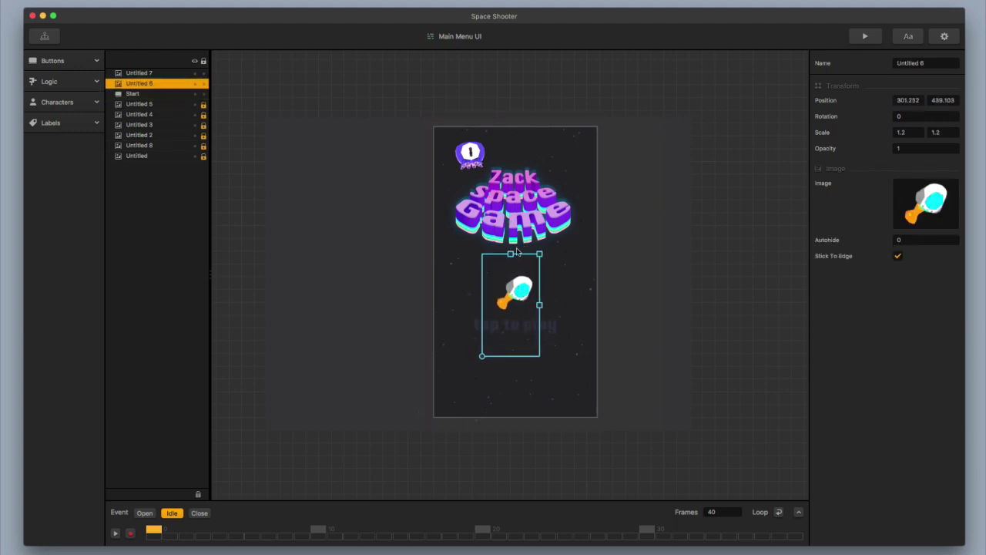
left_click(515, 243)
left_click_drag(515, 243, 516, 253)
- Unlock the purple alien's layer, Untitled 8, and lower the alien to about 160, 943 beside the title
left_click(470, 158)
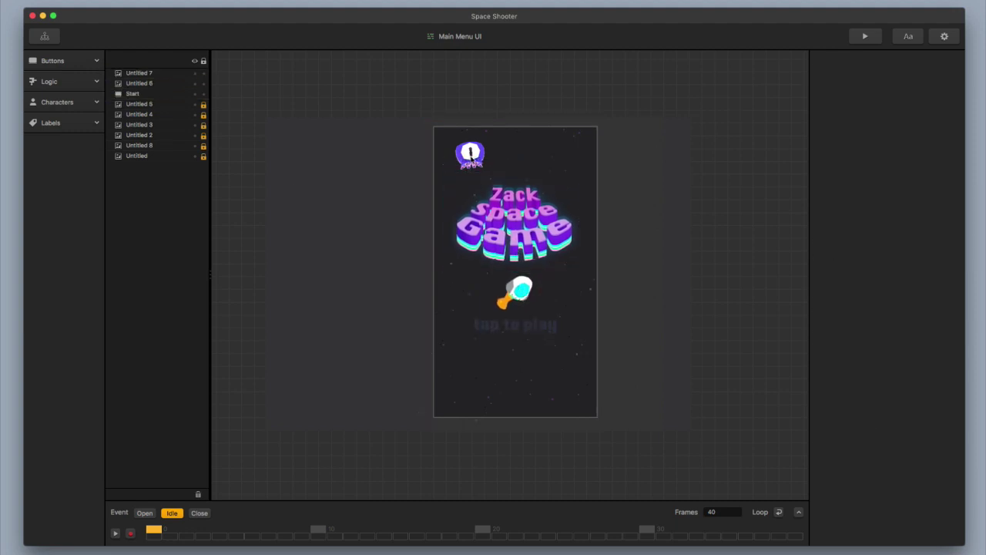
left_click(140, 83)
left_click(140, 73)
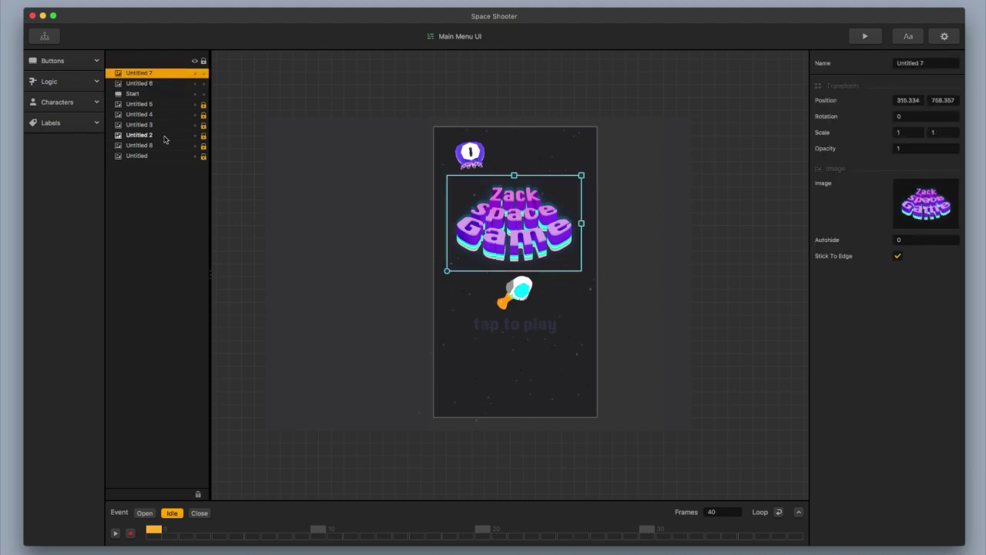
left_click(158, 145)
left_click_drag(465, 159, 467, 187)
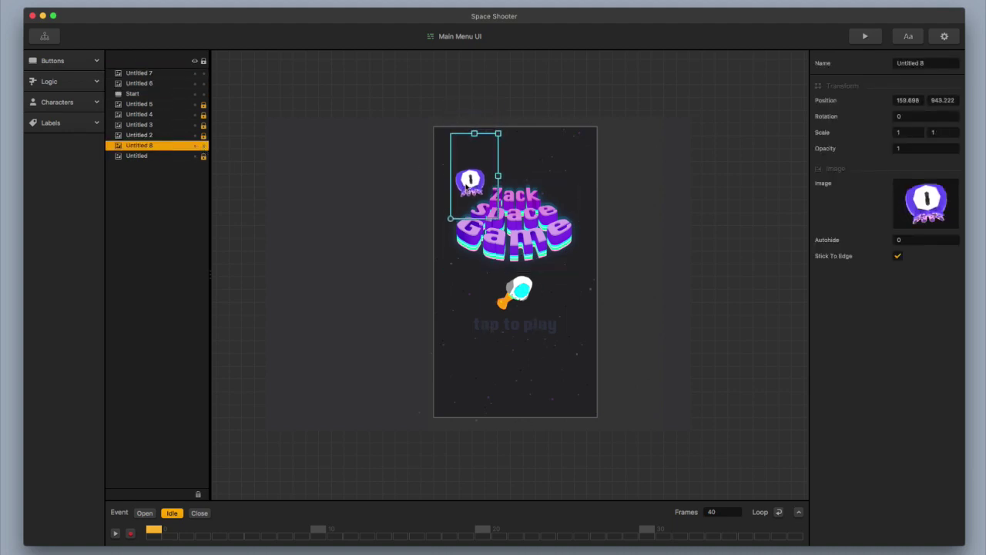
- Tilt the purple alien and duplicate it, placing the copy at the title's upper-right side with a rotation of about 36
left_click_drag(463, 224, 522, 200)
key("super+d")
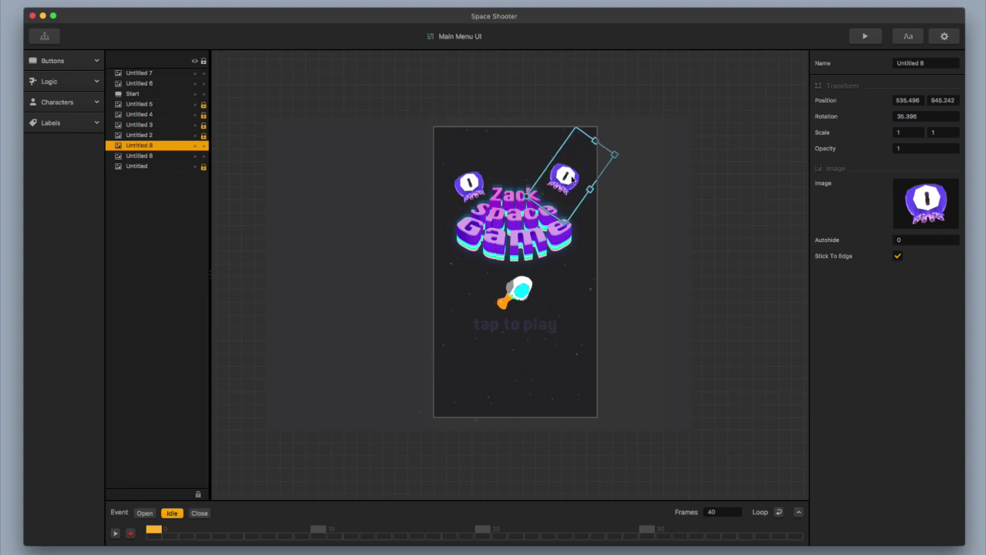
left_click_drag(574, 180, 574, 190)
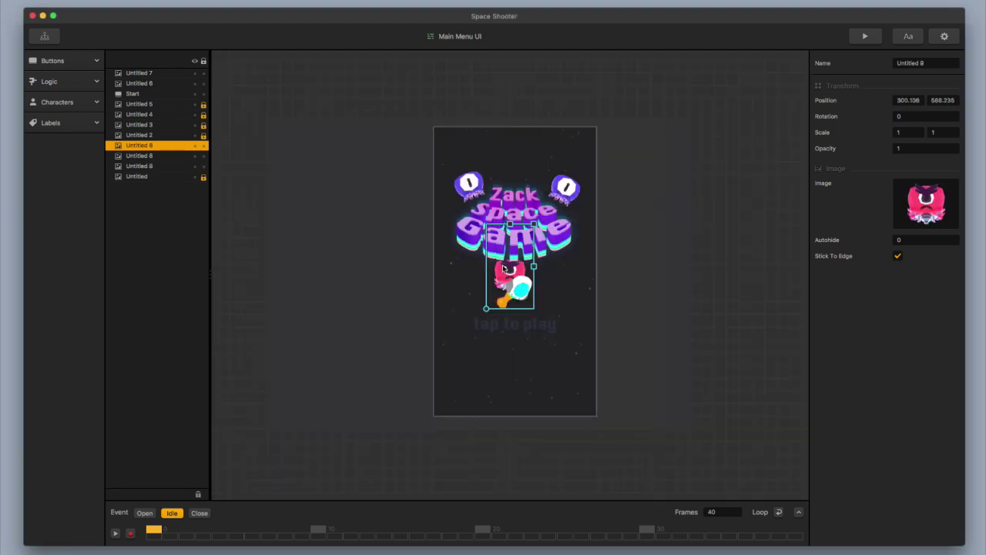
- Add the red alien image centred above the game title near the screen's upper edge and scale it to 1.5 by 1.5
left_click_drag(509, 284, 511, 157)
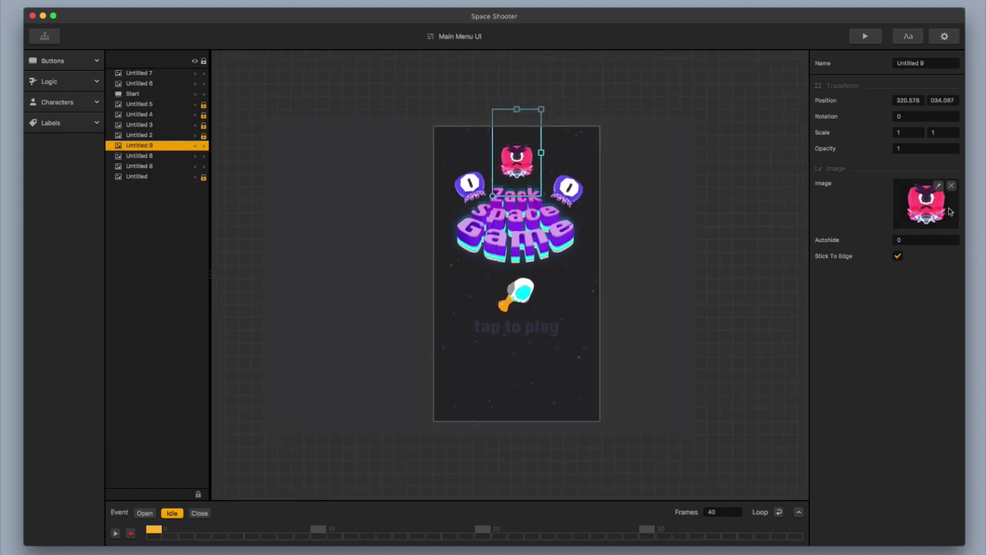
left_click(915, 132)
type(".5")
key("Tab")
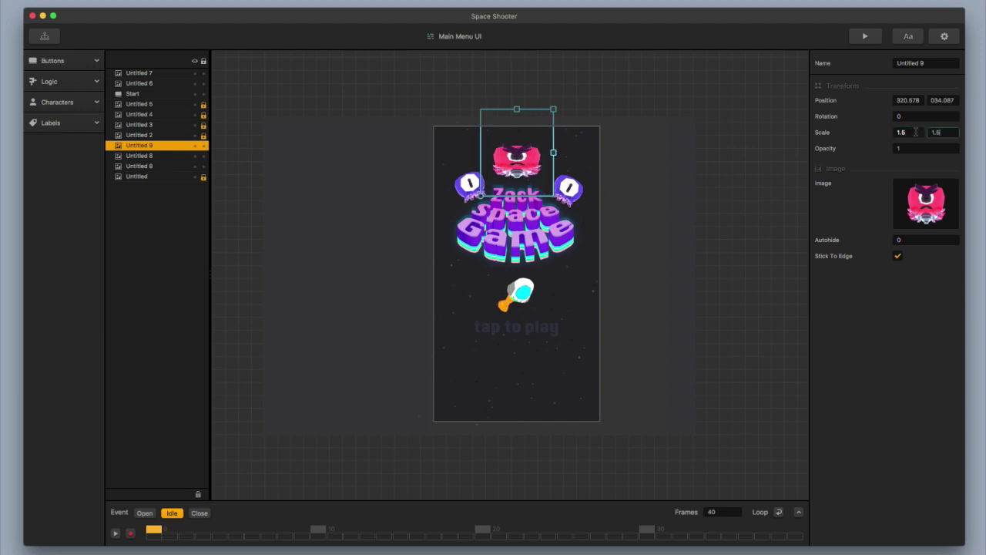
type("1.5")
key("Return")
left_click_drag(517, 169, 515, 161)
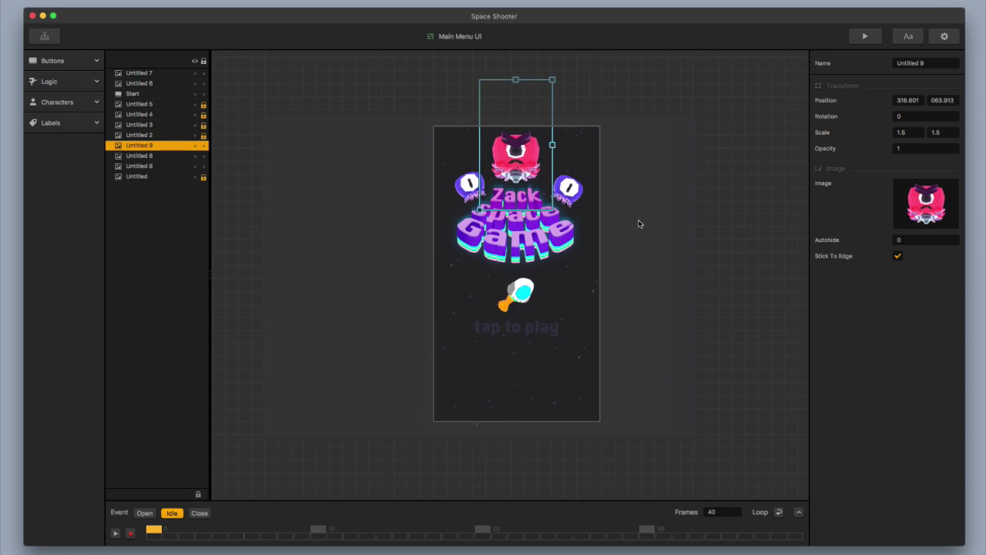
- Tighten the title group: move the title to about 313, 778, lower the red alien slightly and raise both purple aliens
left_click(529, 241)
left_click_drag(530, 242, 529, 231)
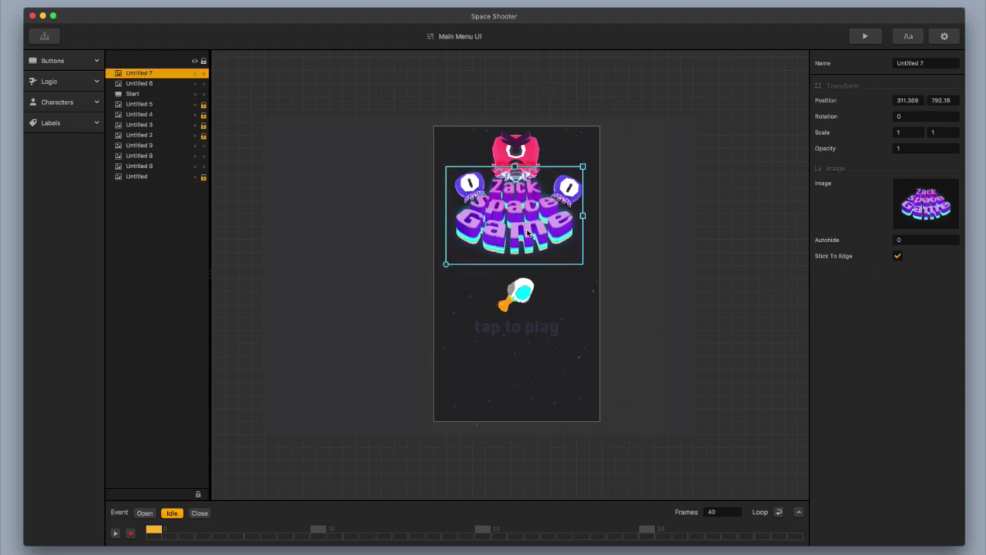
left_click(516, 150)
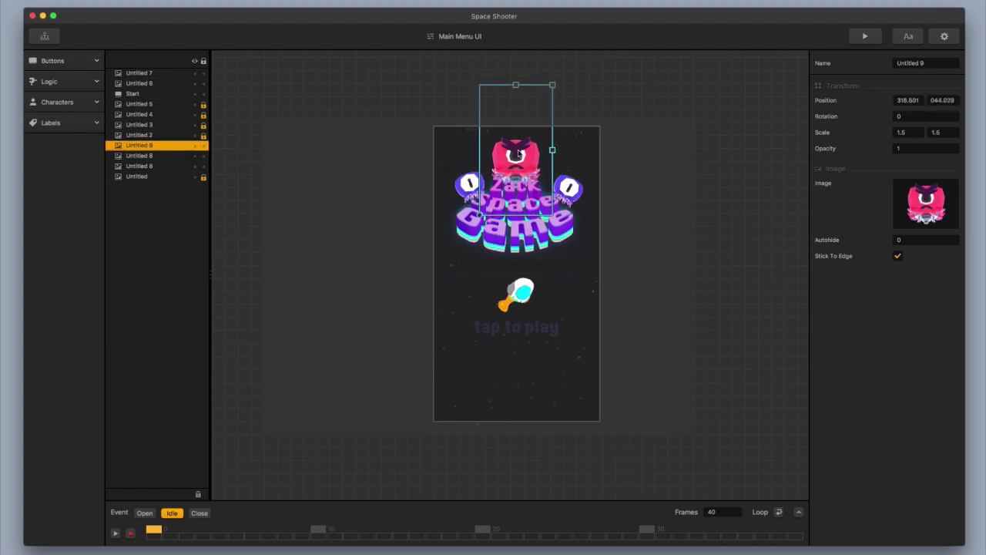
left_click(569, 183)
left_click(470, 178)
left_click(470, 185)
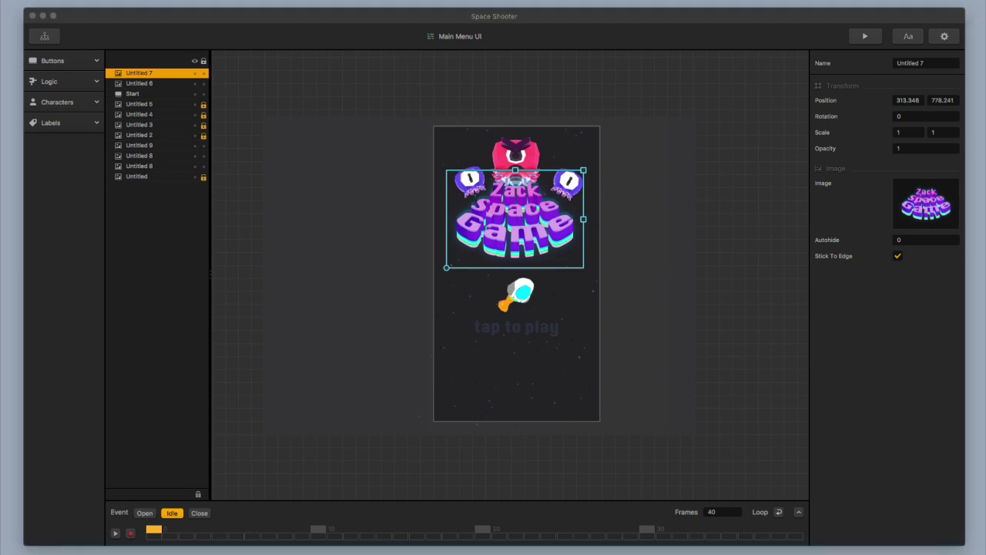
- Add an Audio Button at about 42, 1094 in the screen's upper-left corner, with white speaker on and dark speaker off images
left_click(54, 60)
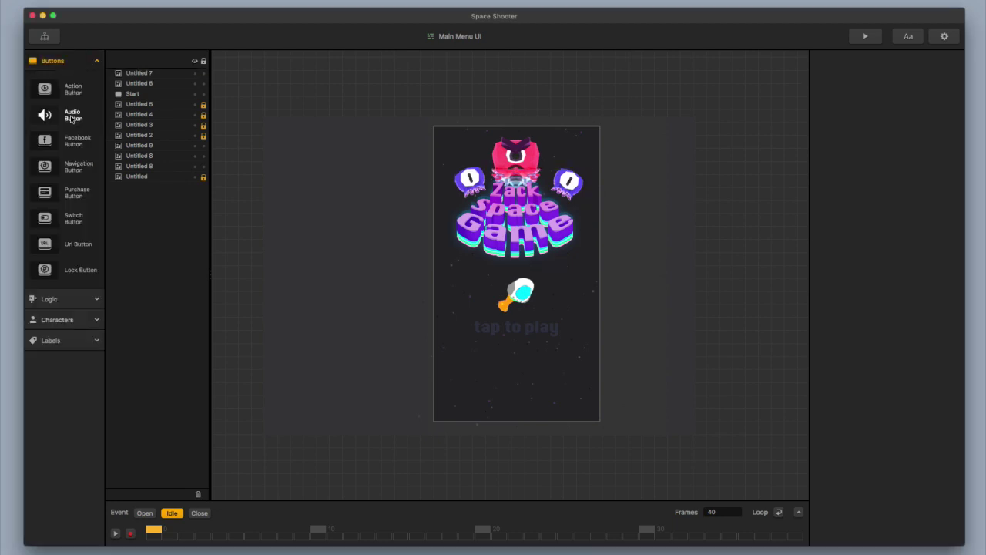
left_click_drag(71, 117, 453, 148)
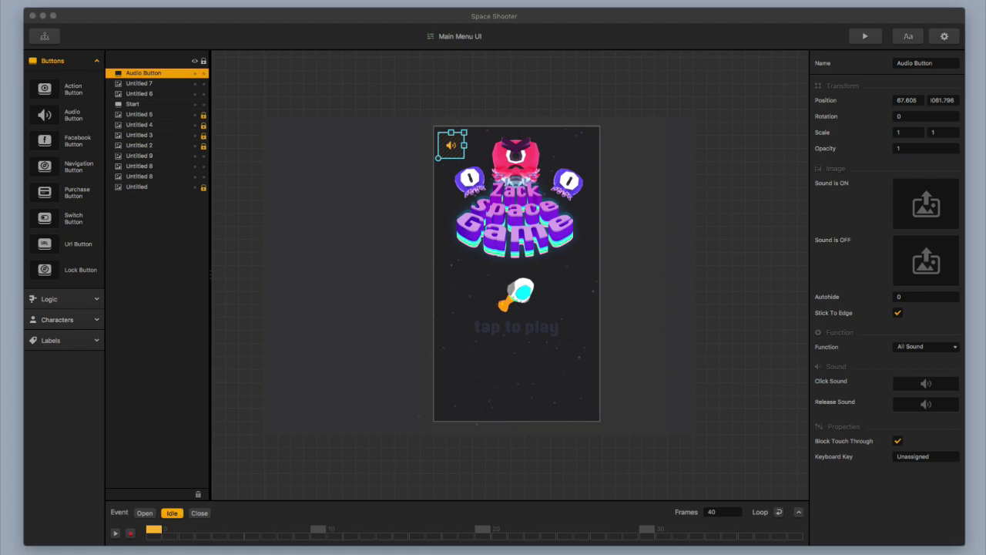
left_click_drag(982, 354, 924, 262)
left_click_drag(985, 270, 940, 229)
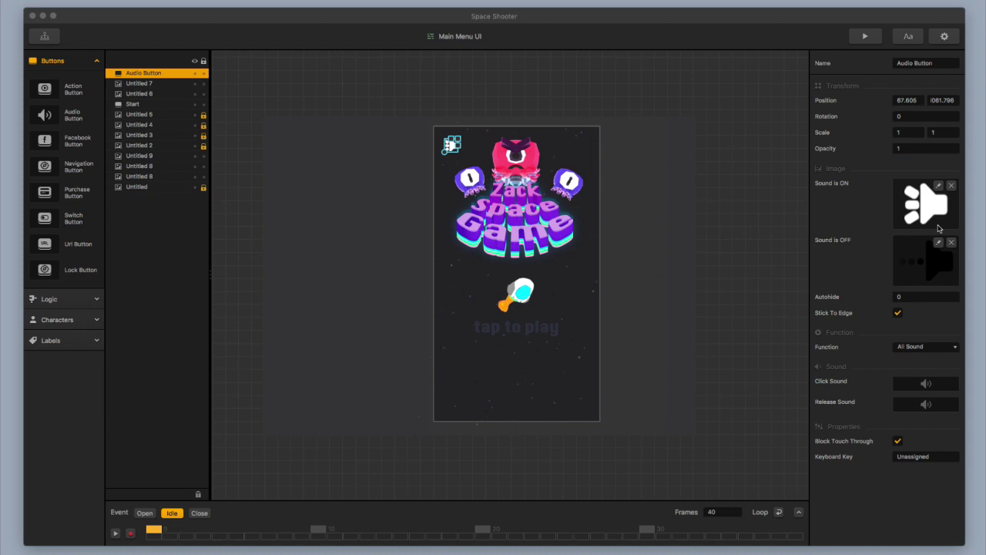
left_click_drag(451, 145, 442, 136)
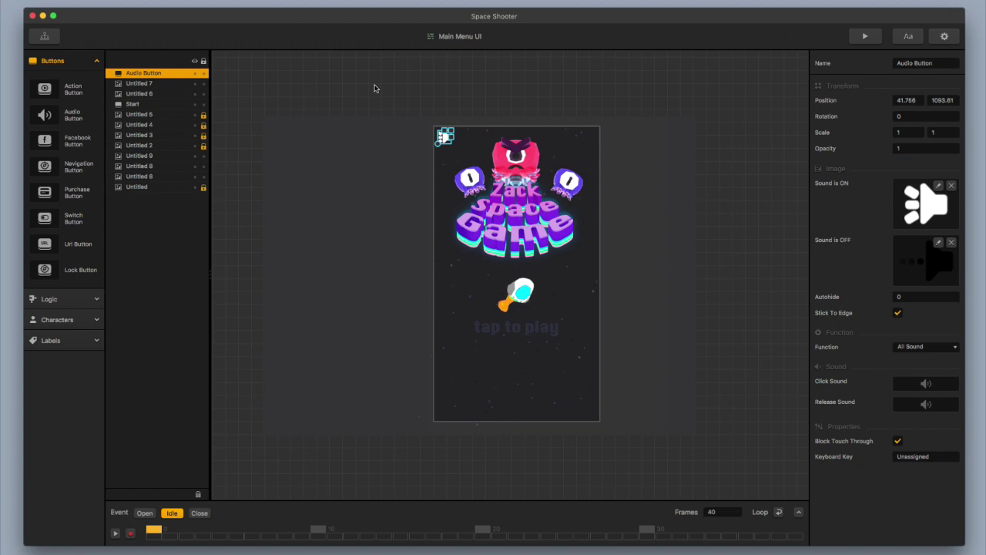
- Add a Navigation Button with the Restore Purchase function and circular arrow image in the screen's upper-right corner, at about 599, 1094
left_click_drag(74, 166, 581, 143)
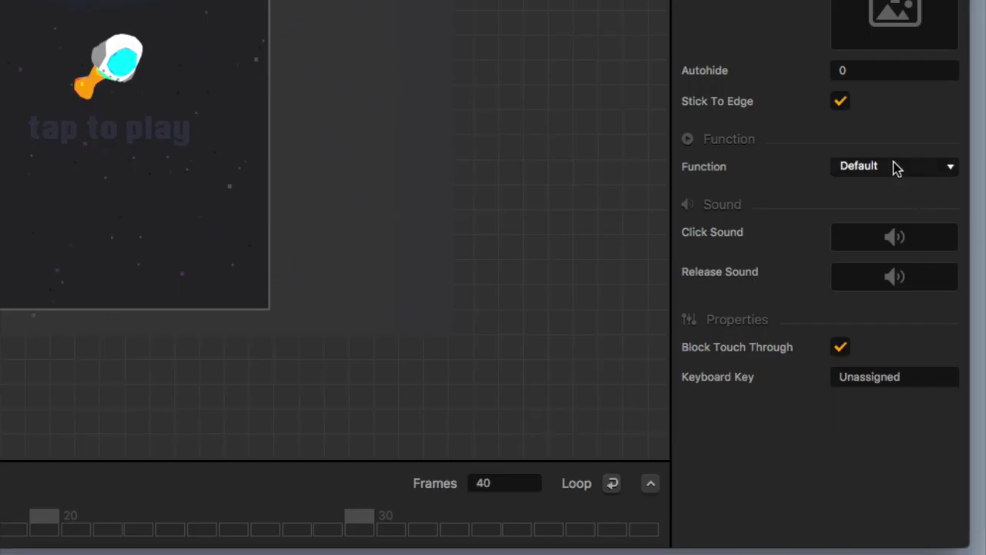
left_click(896, 169)
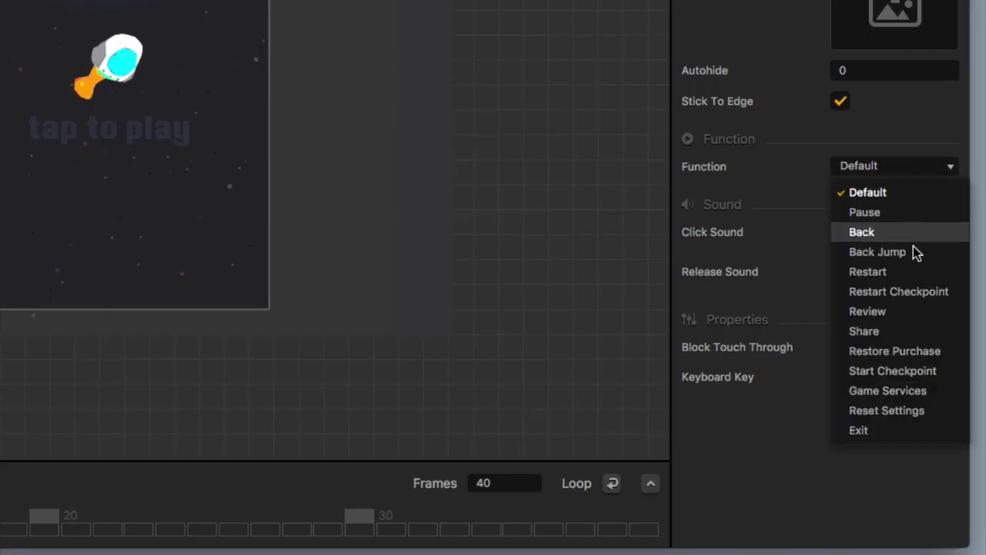
left_click(913, 355)
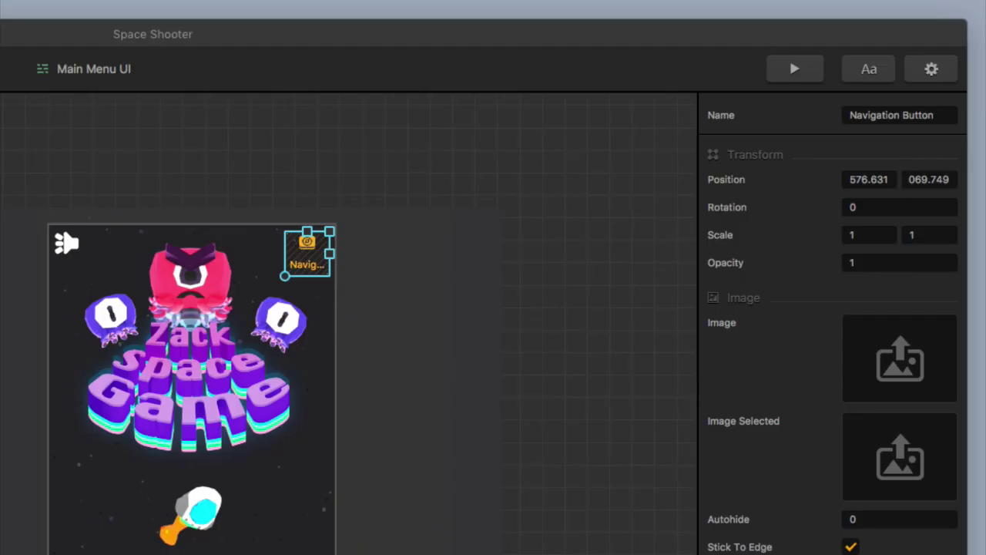
left_click_drag(985, 343, 935, 374)
left_click_drag(318, 256, 321, 252)
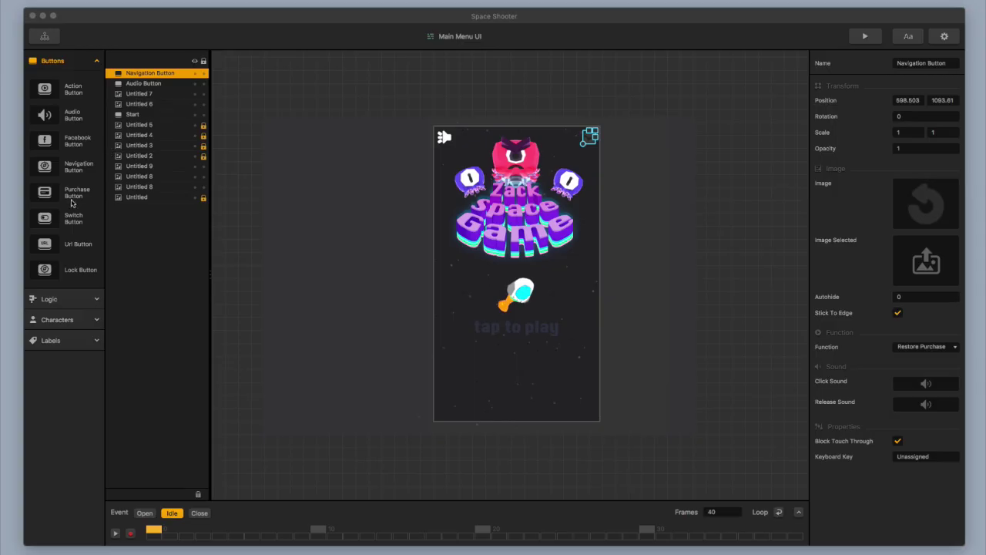
- Add a Navigation Button with the Game Services function and trophy image in the screen's lower-left area, at about 149, 147
left_click_drag(77, 167, 468, 374)
left_click(916, 347)
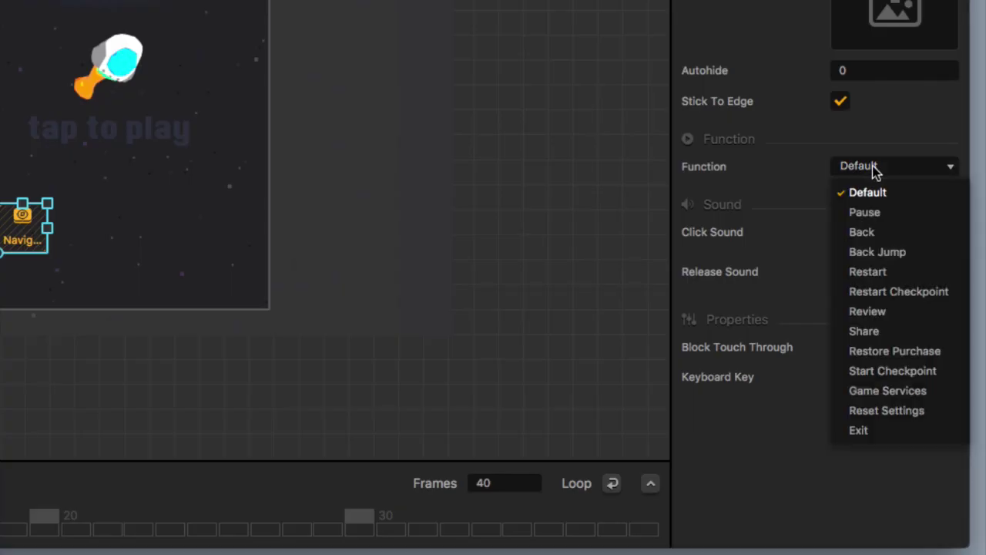
left_click(890, 390)
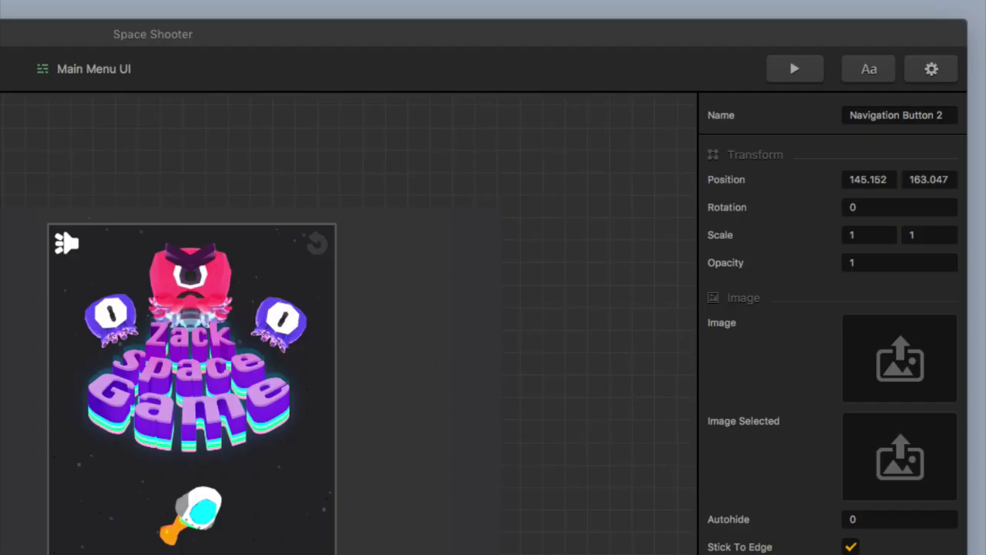
left_click_drag(979, 370, 910, 371)
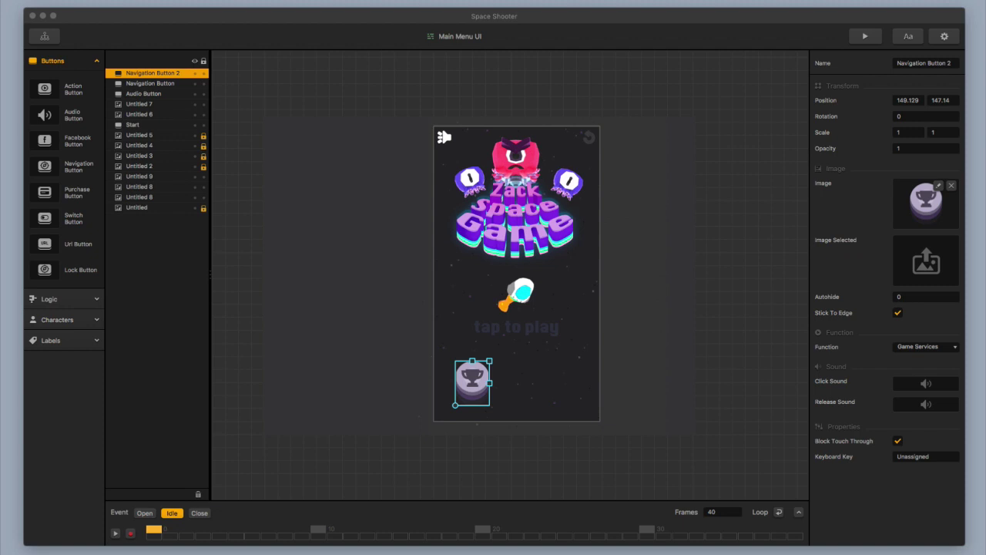
- Add a Purchase Button with the ads image in the screen's lower-right area, level with the trophy, and set its type to Remove Ads
left_click_drag(979, 362, 615, 195)
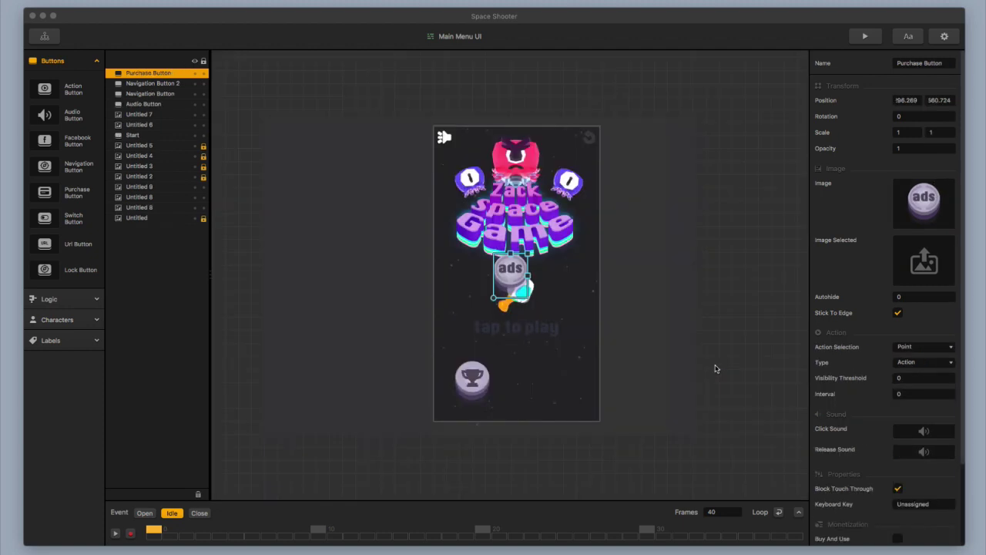
left_click_drag(508, 283, 561, 390)
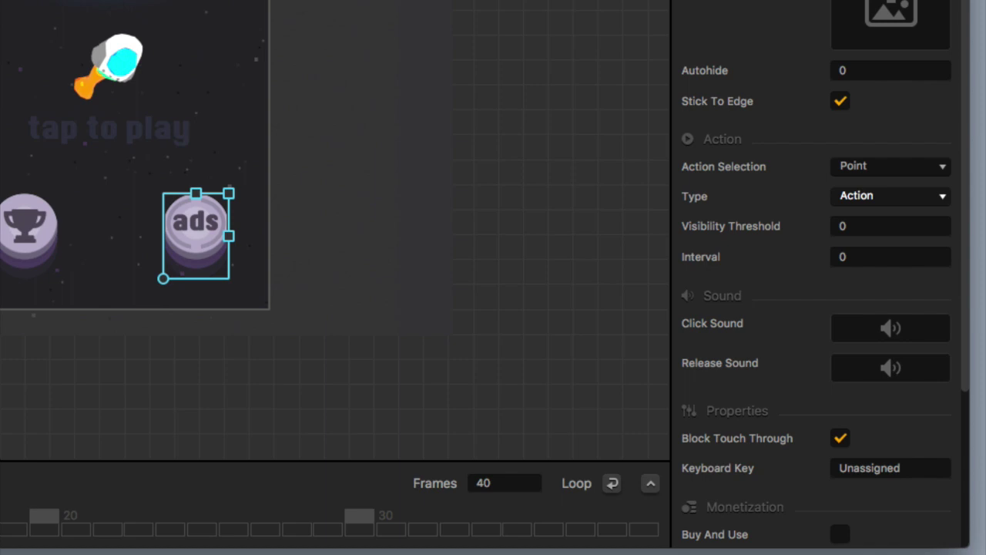
left_click(873, 200)
left_click(886, 242)
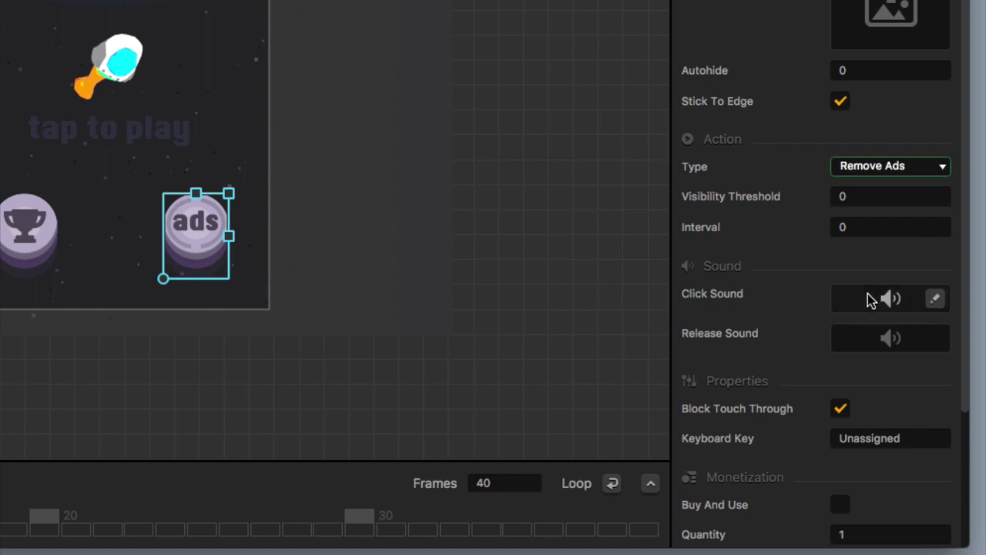
- Enable Buy And Use for the ads button and open its purchase method choices
scroll(869, 297, "down", 4)
left_click(840, 349)
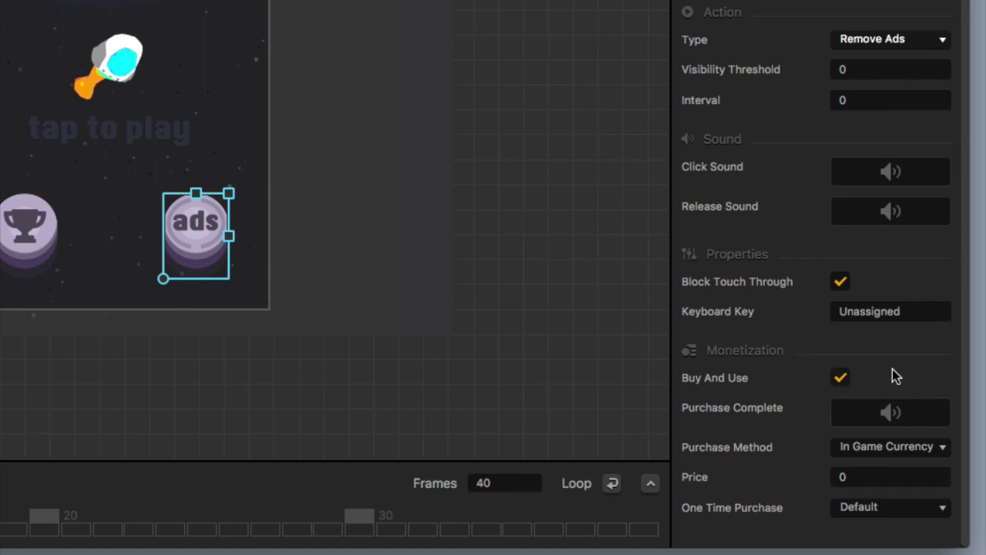
left_click(883, 450)
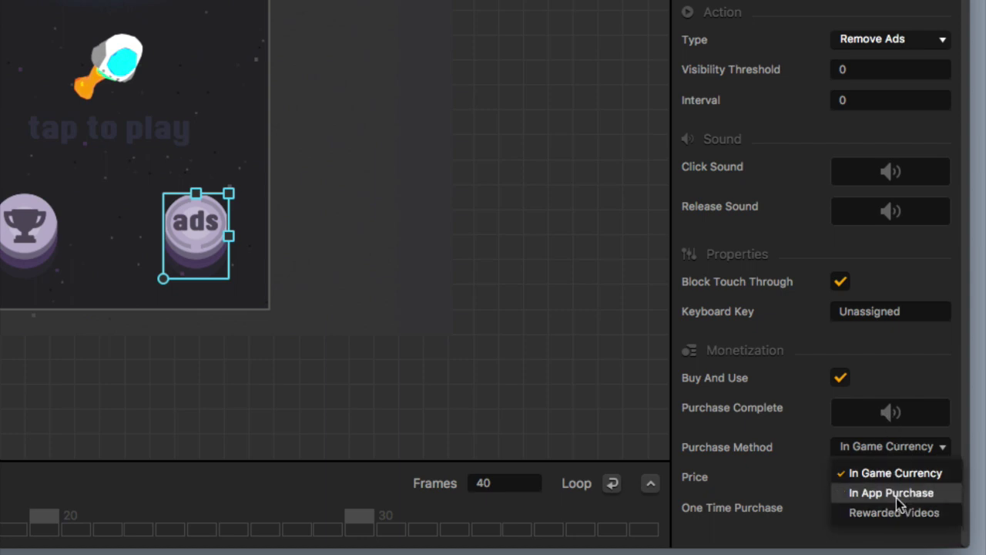
key("Escape")
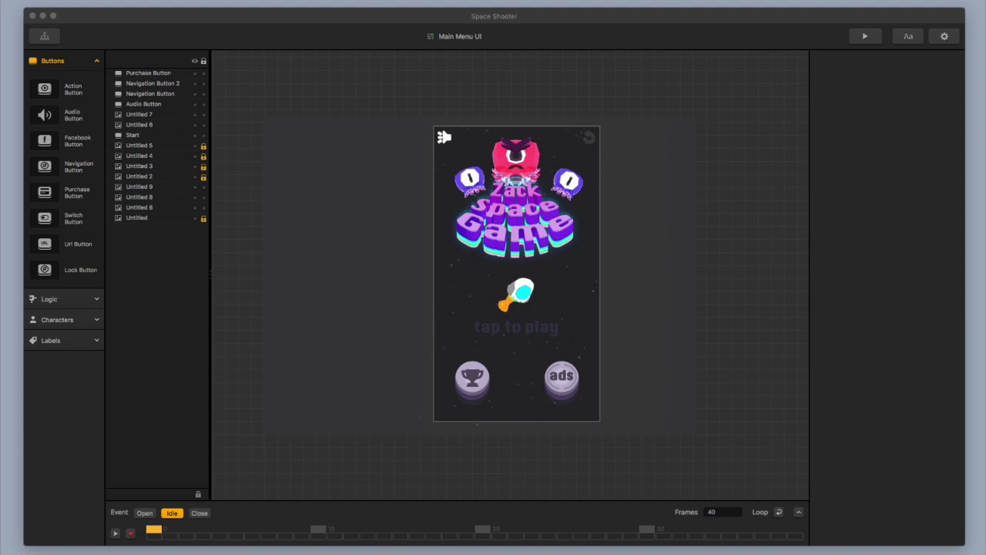
- Add a Navigation Button with the rocket image between the trophy and ads buttons, at about 324, 147
left_click_drag(979, 322, 520, 393)
left_click_drag(507, 274, 515, 383)
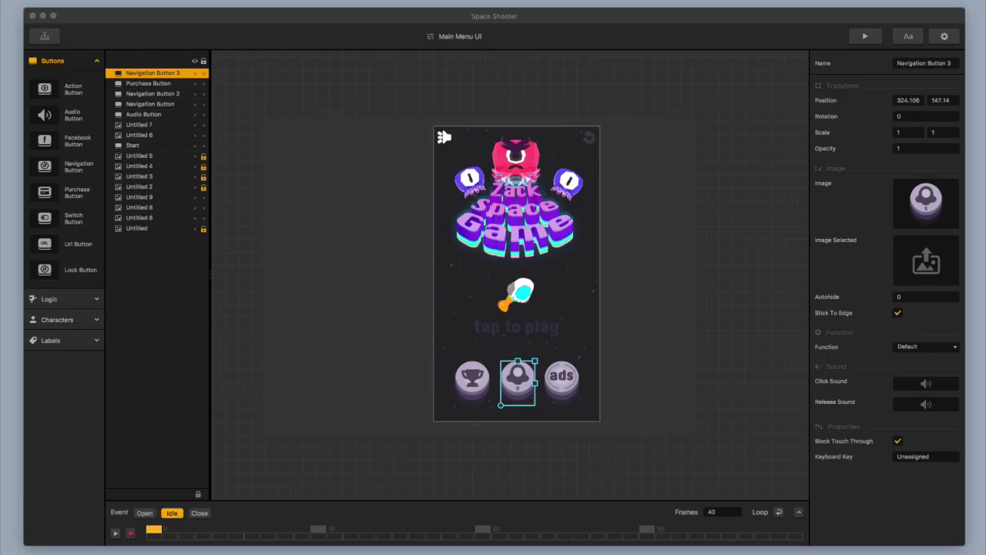
- Run a preview of the main menu and place the preview window beside the menu layout for comparison
left_click(864, 36)
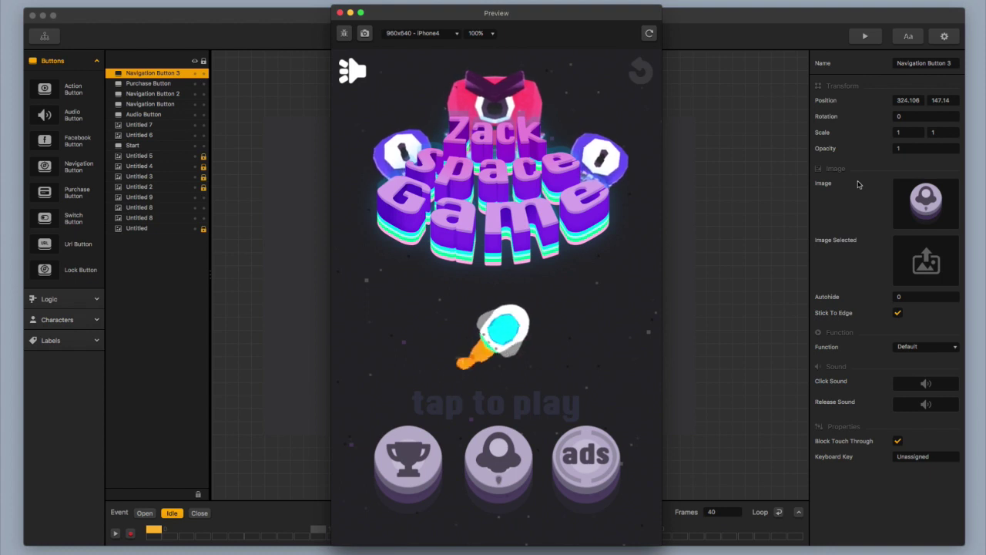
left_click_drag(377, 9, 65, 9)
left_click_drag(140, 14, 134, 15)
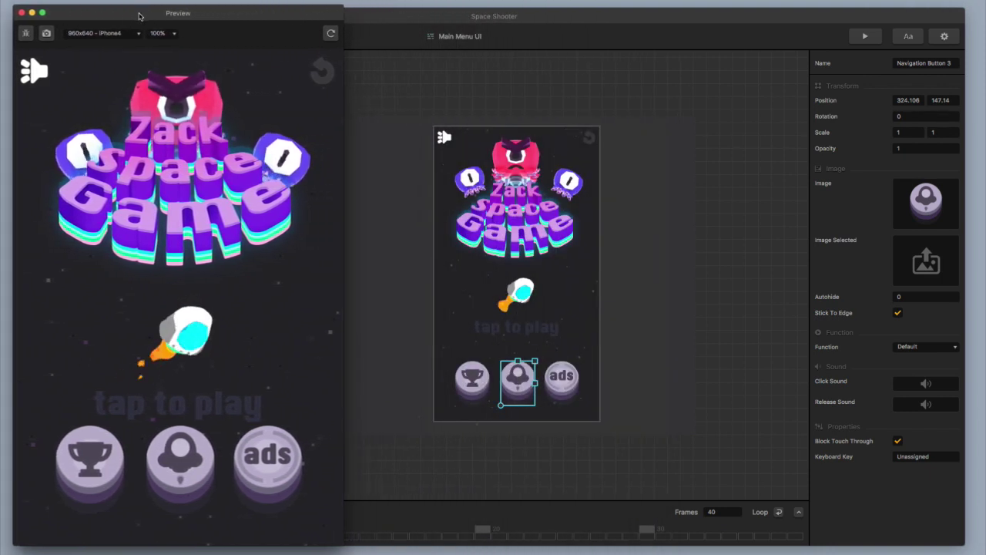
- Narrow the Space Shooter editor window and place it beside the preview, with the whole menu layout in view
left_click(409, 15)
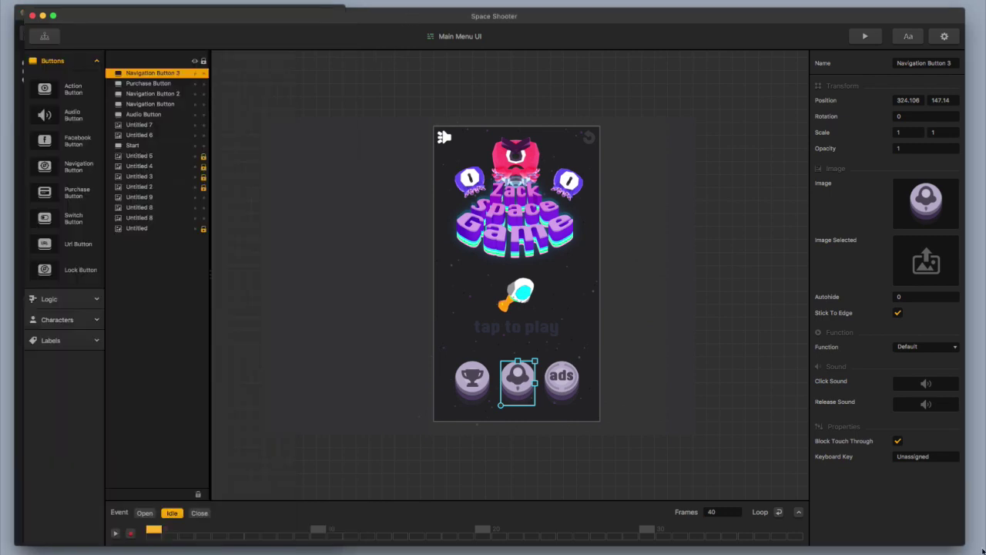
left_click_drag(939, 547, 652, 549)
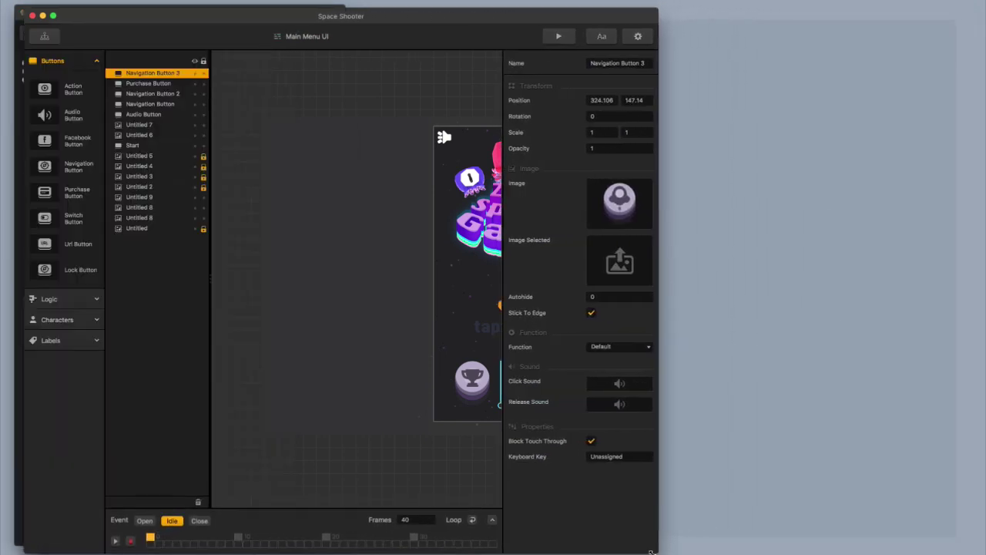
left_click(406, 384)
left_click_drag(418, 359, 253, 336)
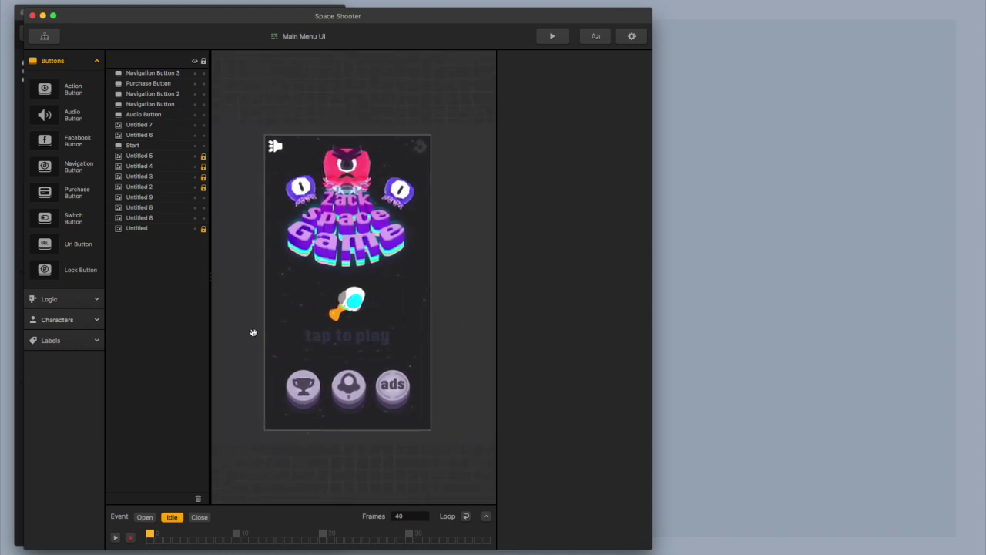
left_click_drag(288, 285, 298, 354)
left_click_drag(246, 6, 567, 16)
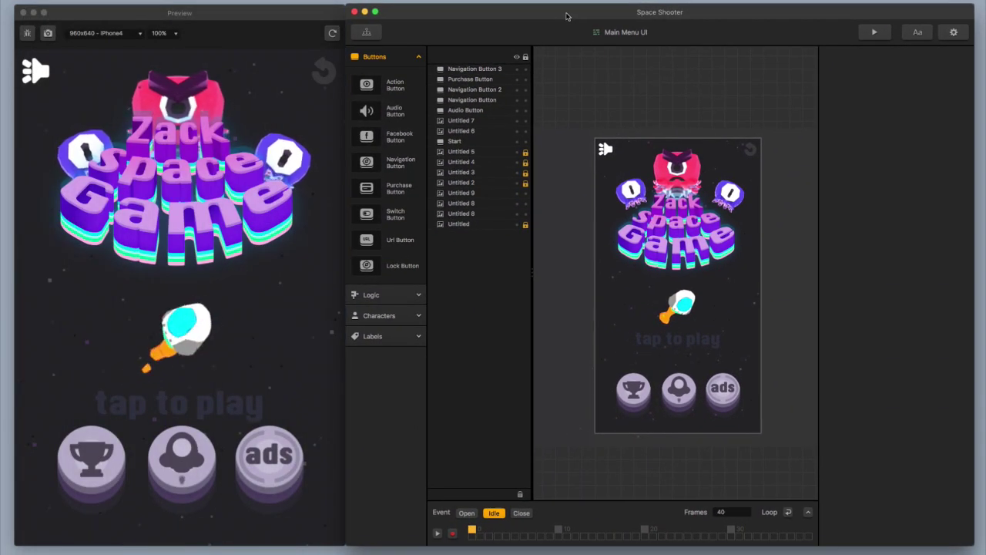
- Move the title down, raise the red alien above it, and place the purple aliens at about 138, 981 and 516, 958
left_click_drag(660, 229, 657, 250)
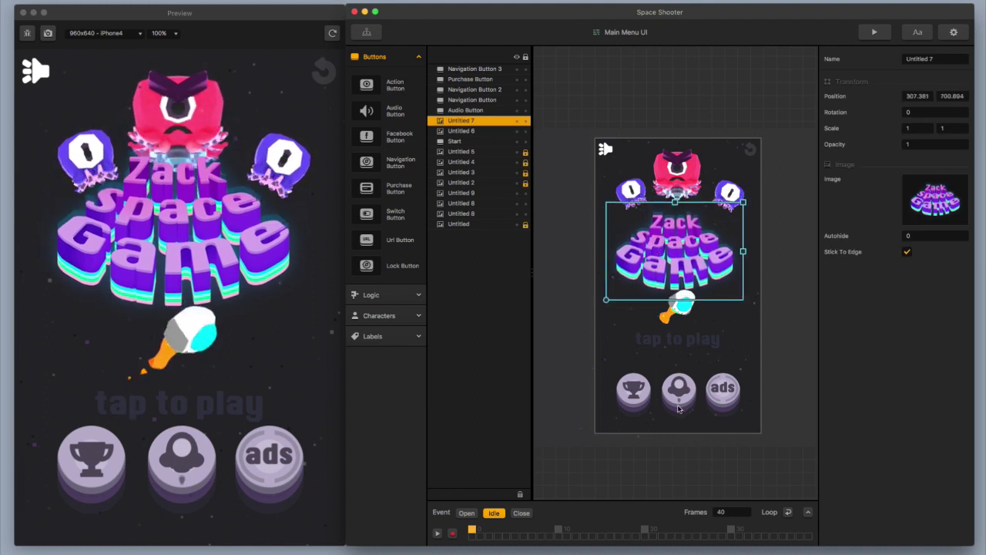
left_click(678, 171)
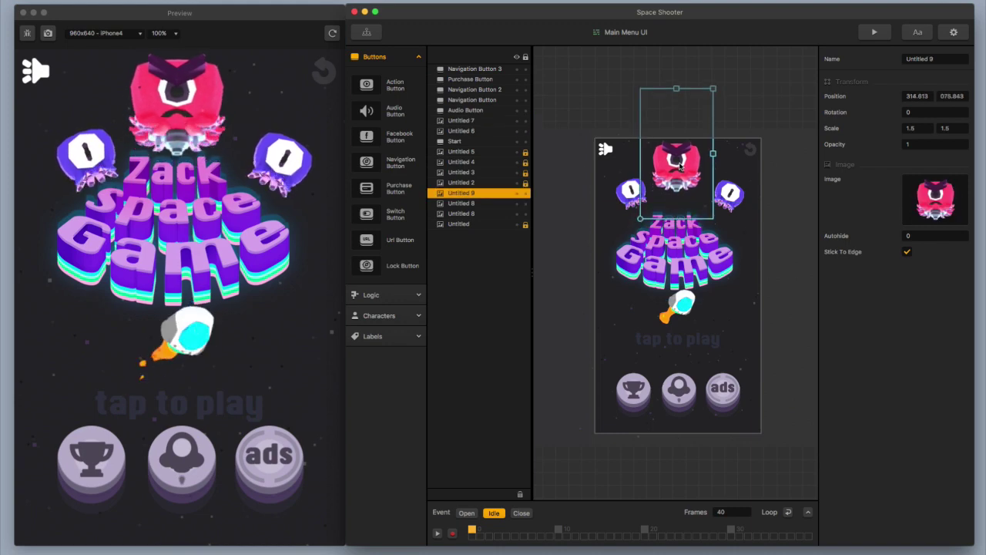
left_click(629, 189)
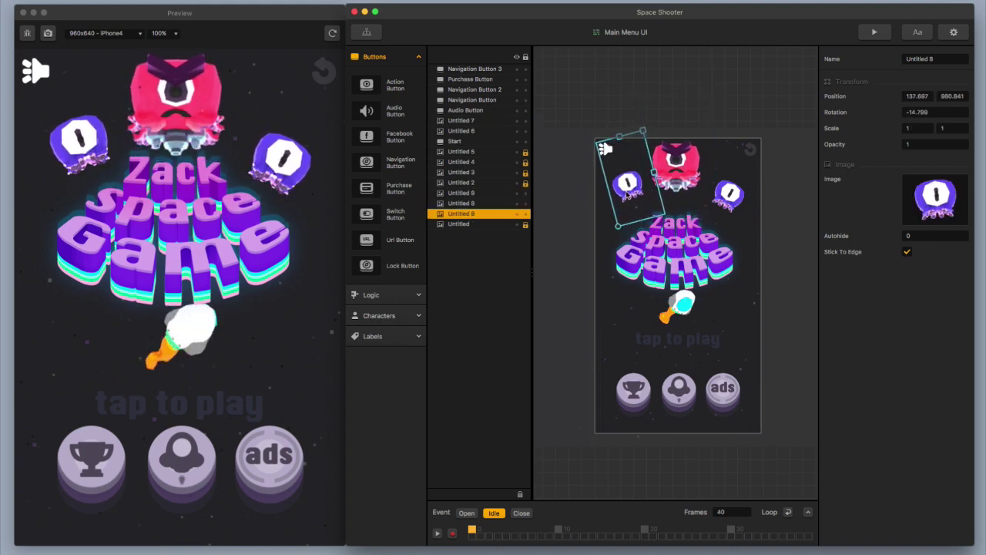
left_click(725, 189)
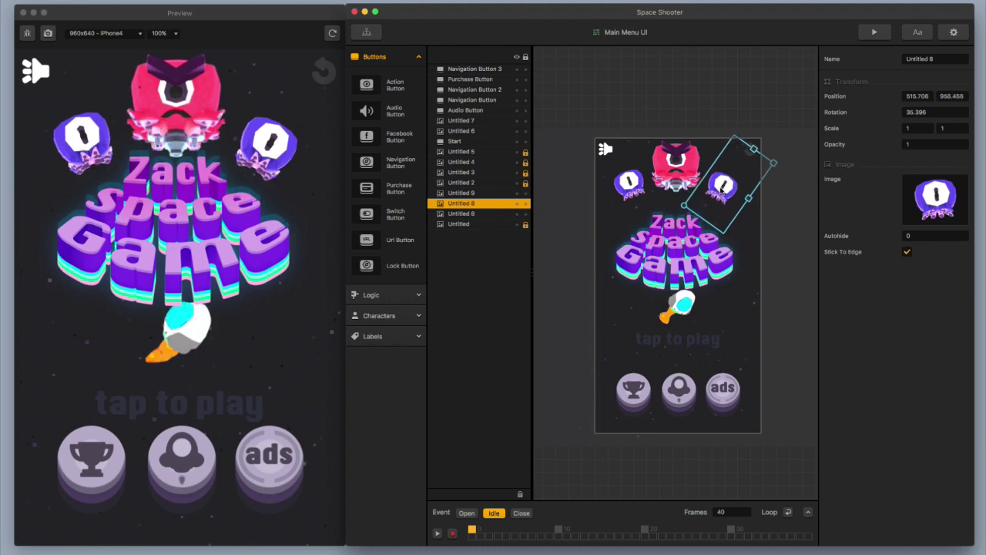
- Move the title to about 307, 744, the tap to play text to about 318, 373 and the rocket to about 301, 453
left_click(680, 245)
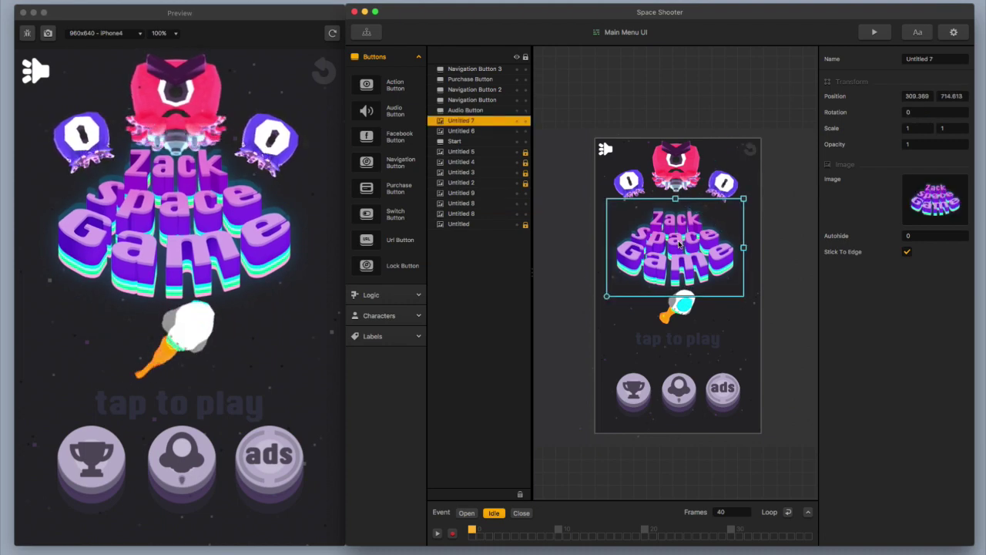
left_click_drag(679, 244, 678, 238)
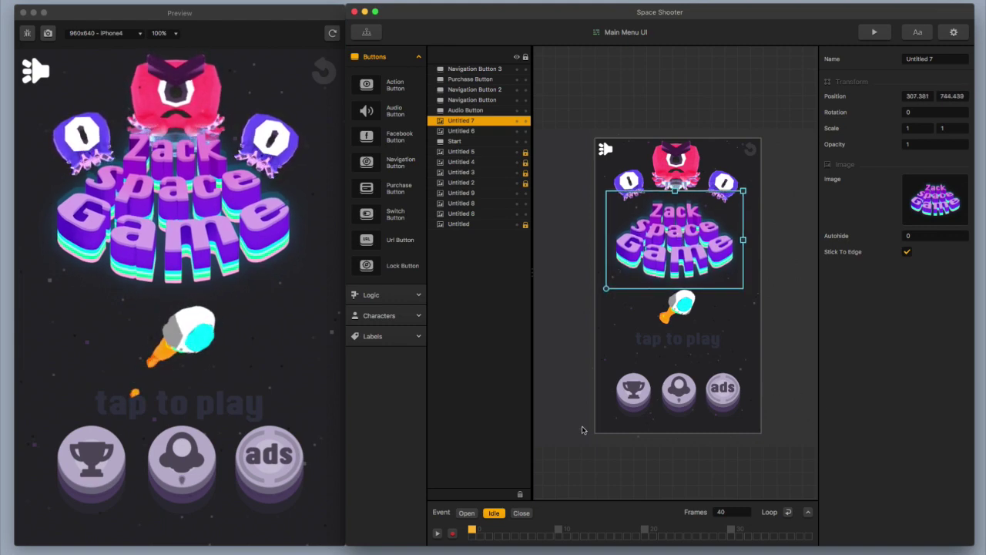
left_click(674, 342)
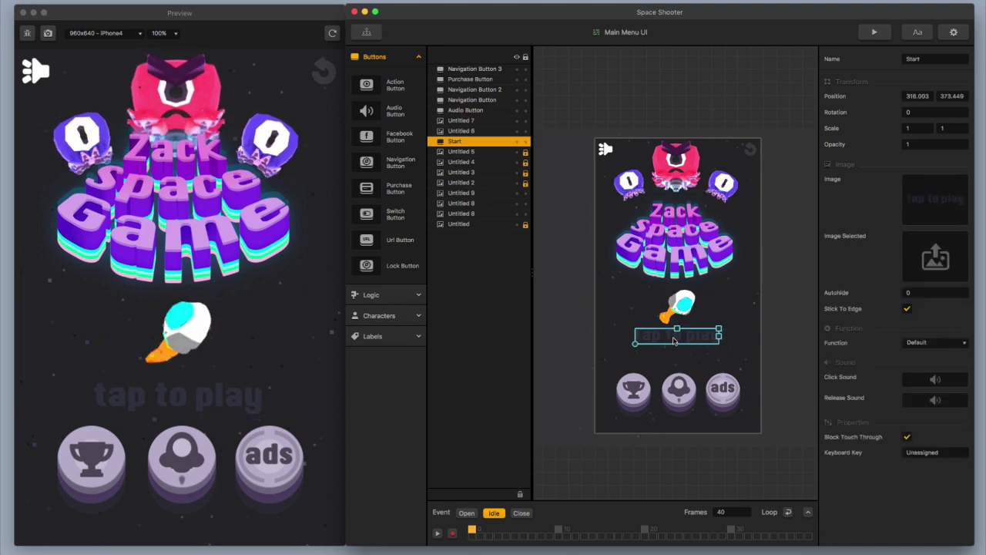
left_click(679, 309)
left_click_drag(678, 309, 678, 307)
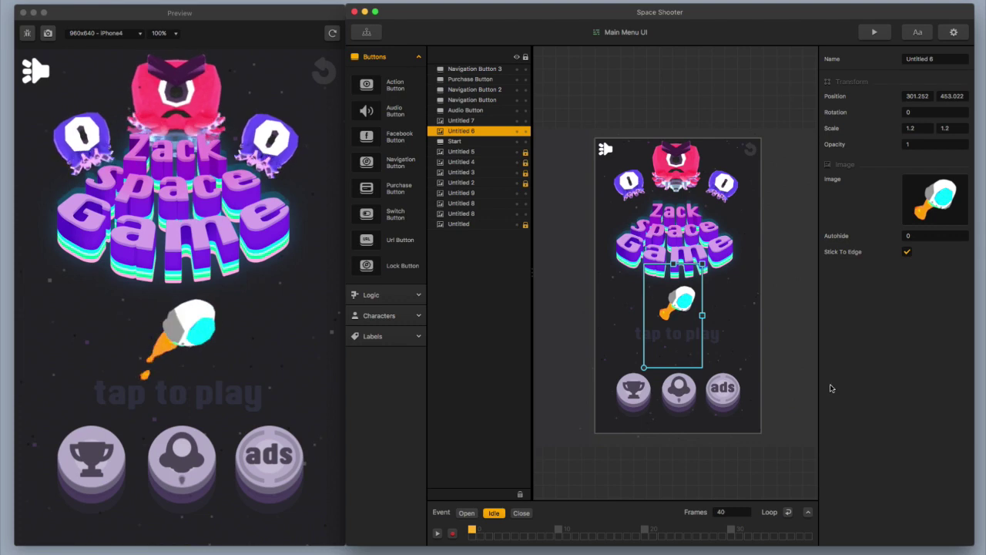
left_click(716, 359)
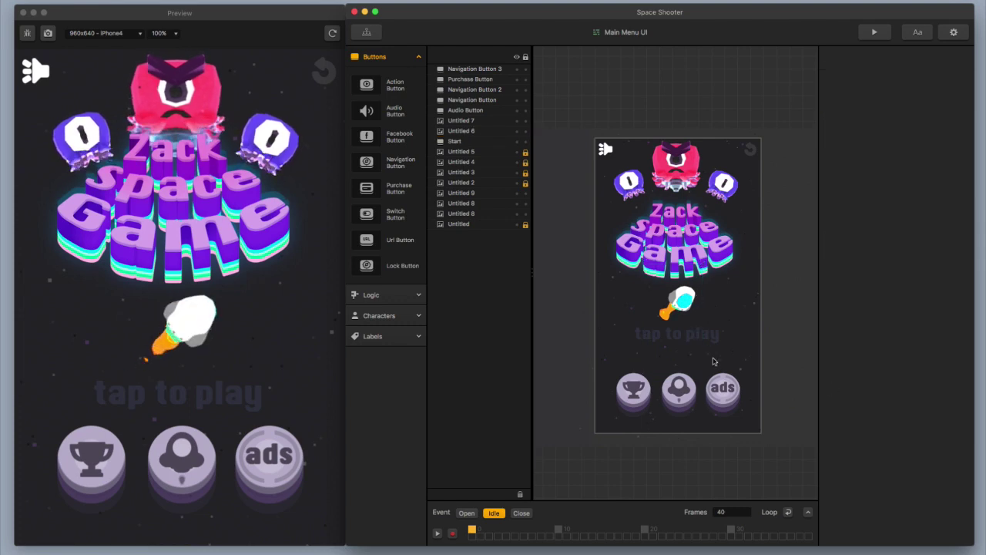
- Preview the menu at 1136x640 iPhone5, lower the tap to play text to about 316, 362, and return the preview to 960x640 iPhone4
left_click(108, 33)
left_click(101, 47)
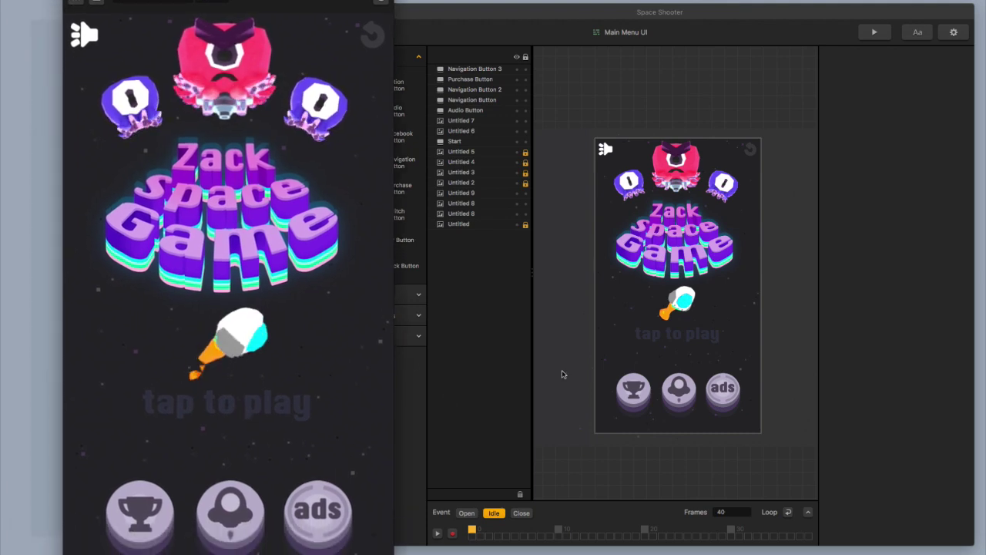
left_click(667, 339)
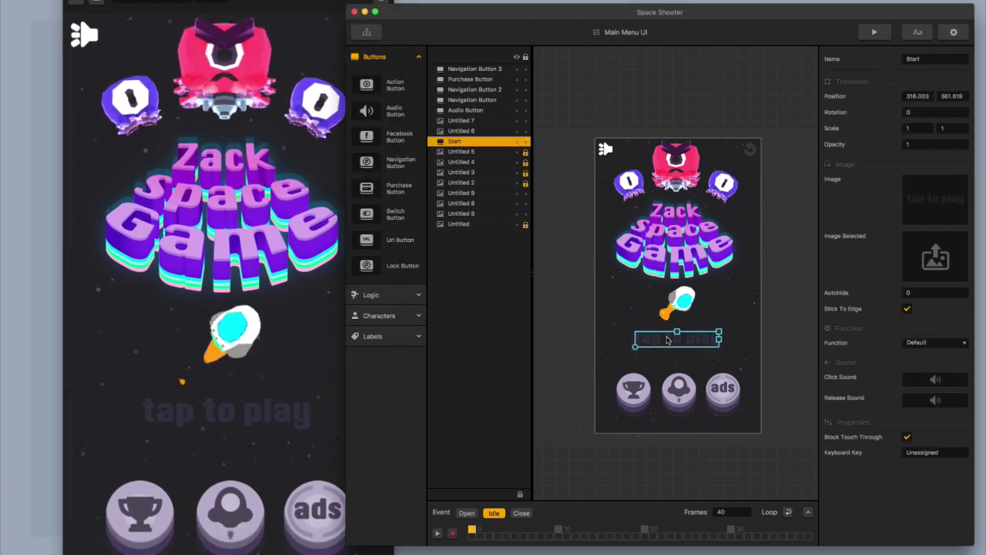
left_click(169, 1)
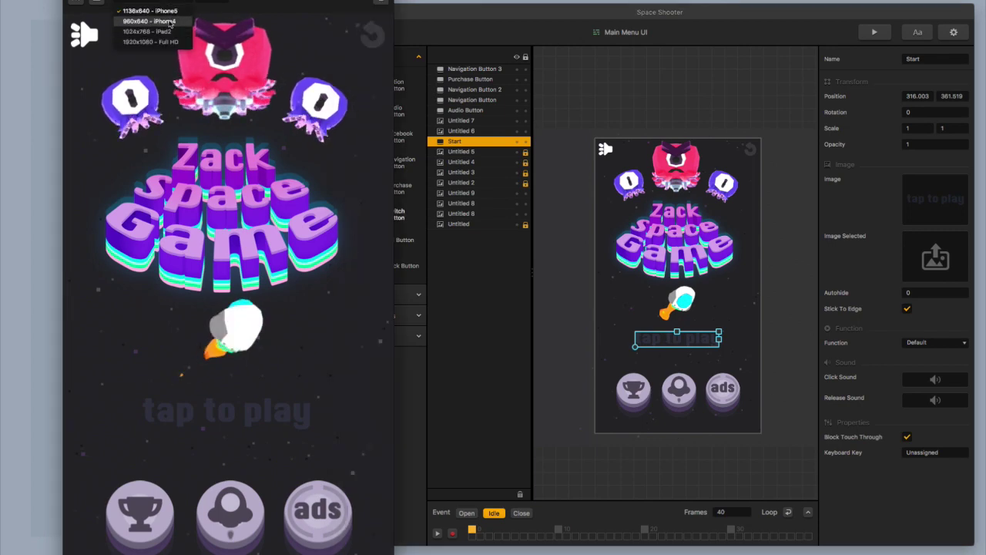
left_click(131, 31)
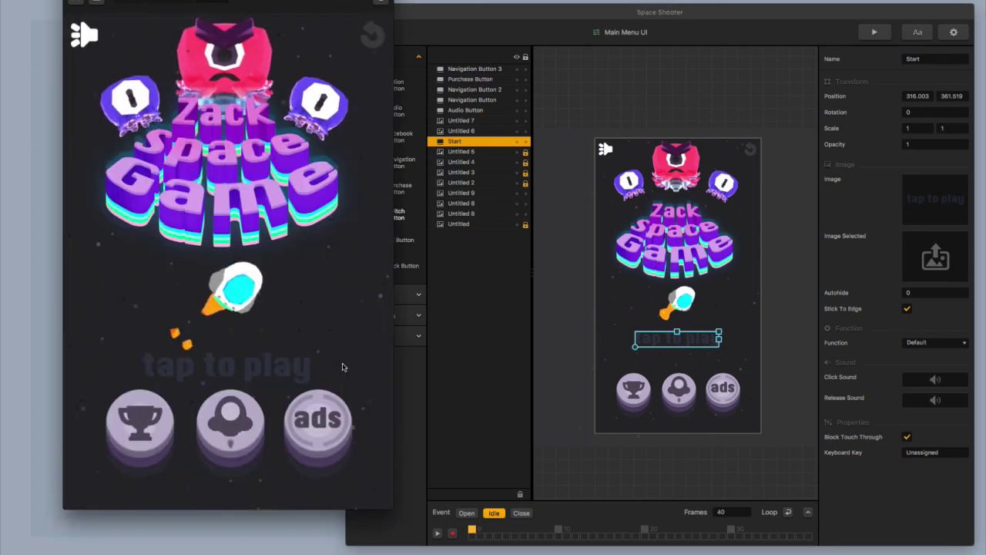
- Lower the ads button in line with the trophy and rocket buttons and set its vertical position to 92
left_click(728, 401)
left_click(727, 402)
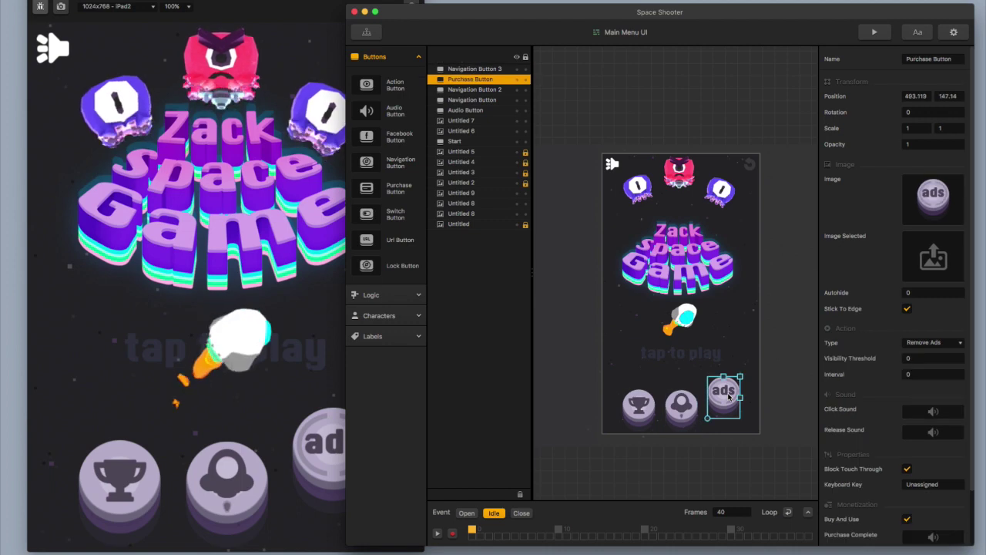
left_click_drag(727, 406, 727, 411)
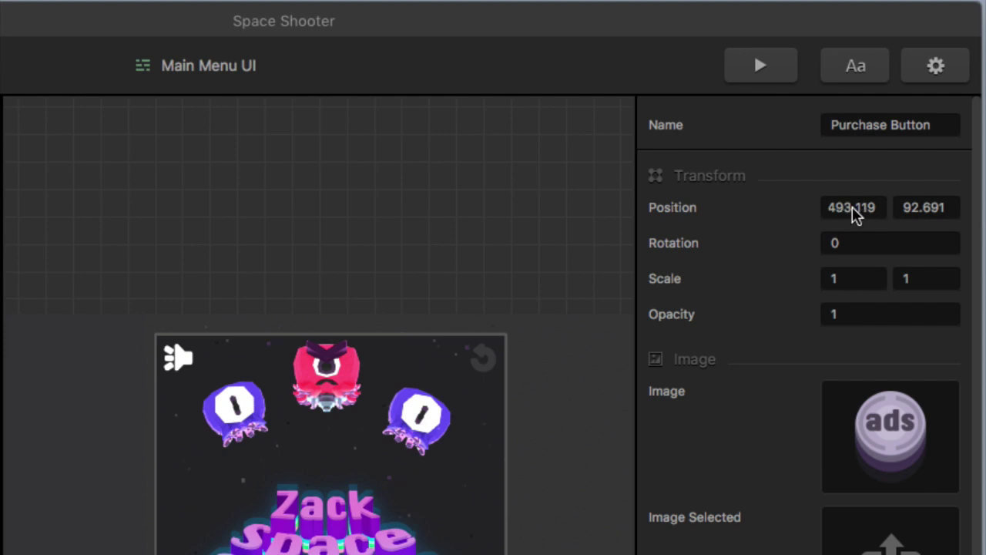
left_click(917, 213)
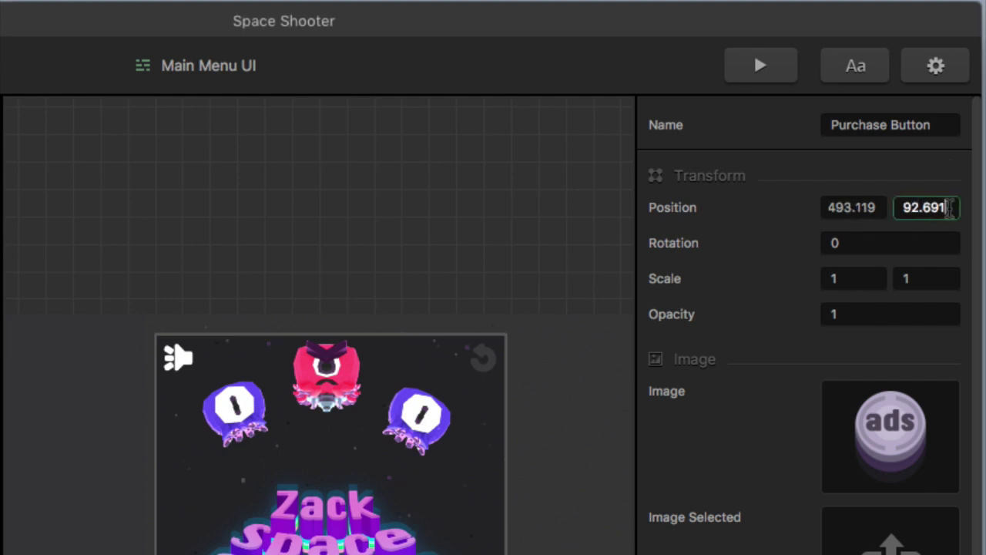
key("BackSpace")
key("BackSpace")
key("BackSpace")
key("BackSpace")
key("Tab")
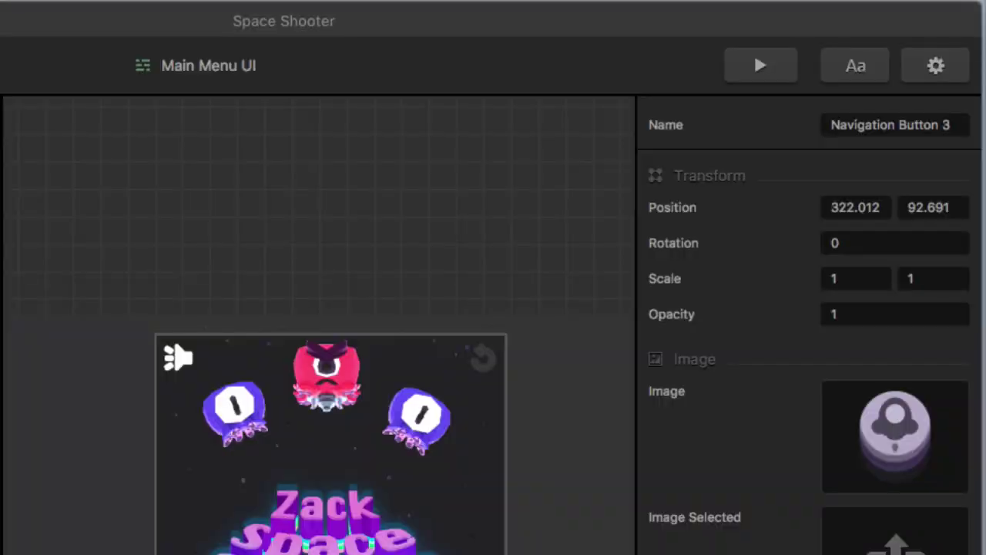
- Set the vertical position of the rocket navigation button to 92
left_click(956, 207)
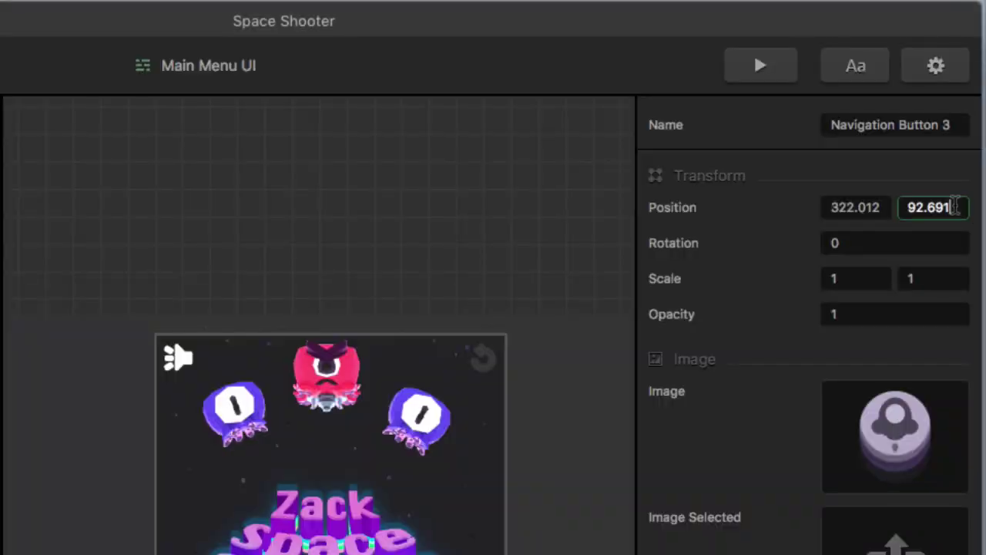
key("BackSpace")
key("BackSpace")
key("BackSpace")
key("BackSpace")
key("Tab")
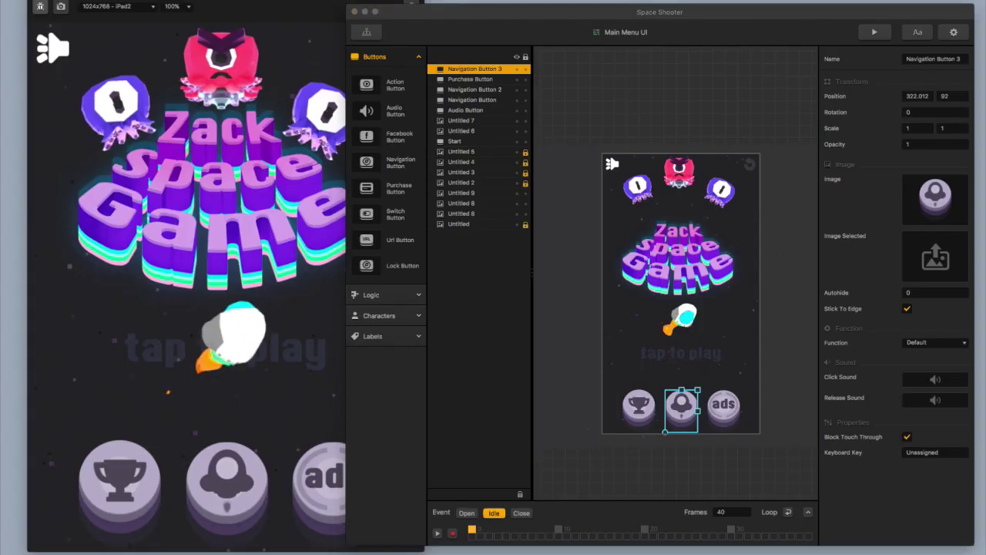
- Set the vertical position of the trophy navigation button to 92
left_click(649, 409)
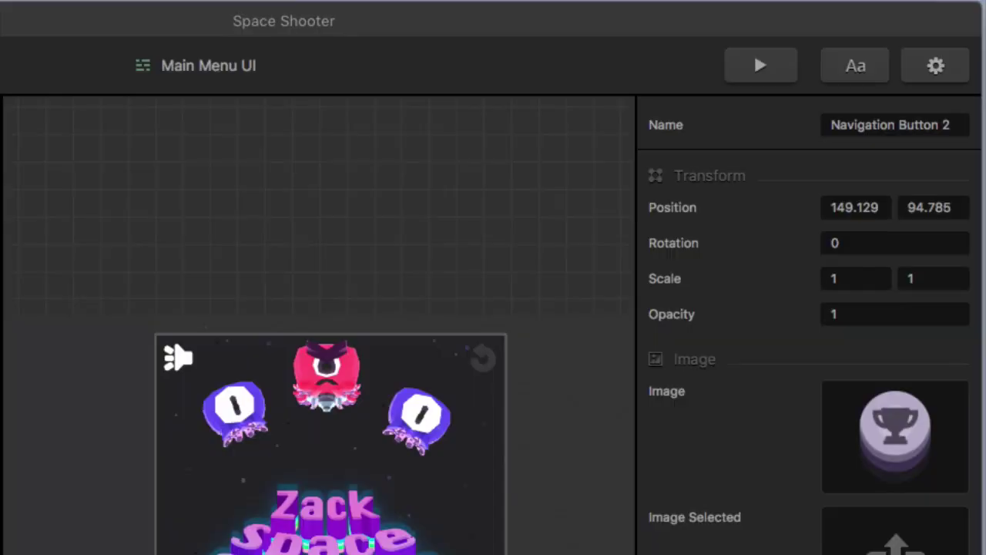
left_click(960, 96)
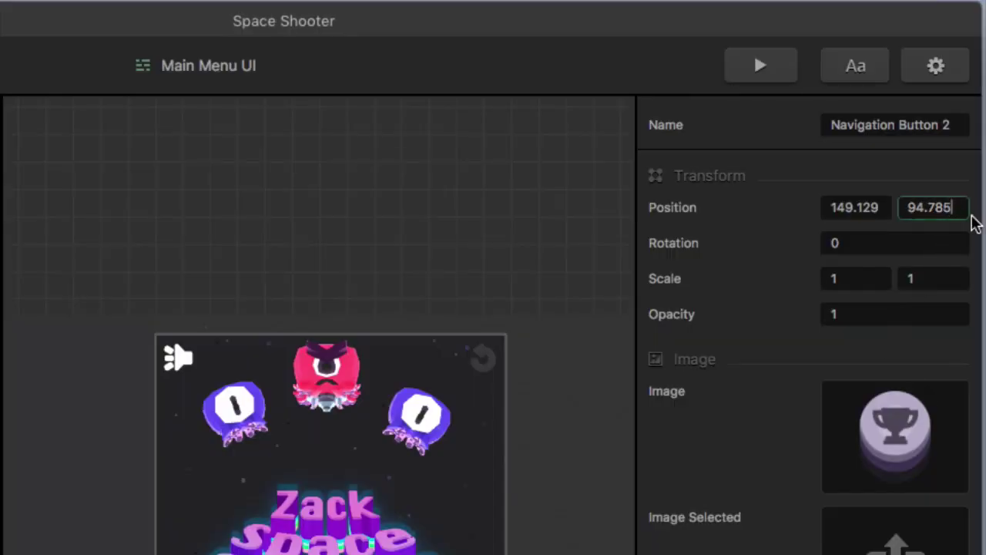
key("BackSpace")
key("BackSpace")
key("BackSpace")
key("BackSpace")
key("BackSpace")
type("2")
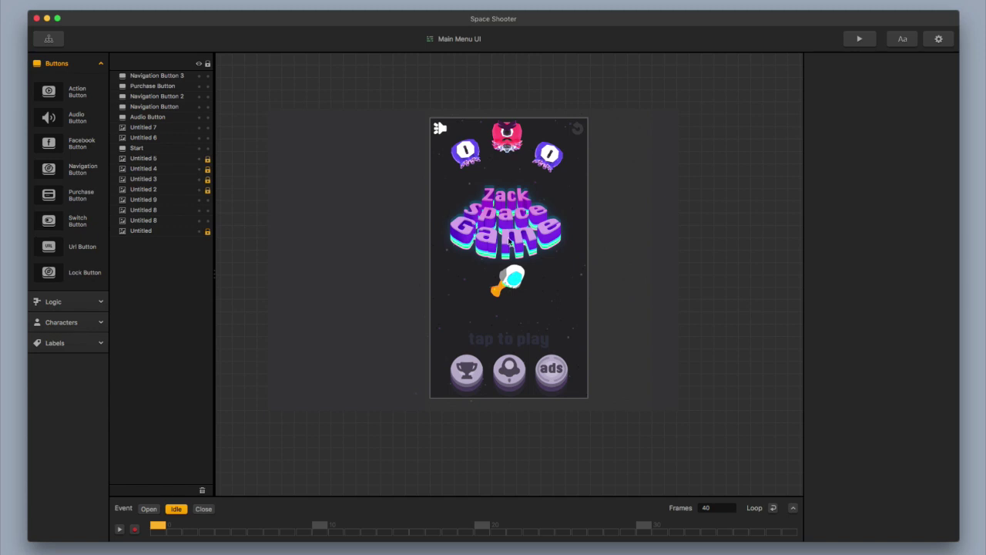
- Select the tap to play text, start recording its Idle animation, and add a keyframe at frame 0
scroll(509, 293, "up", 5)
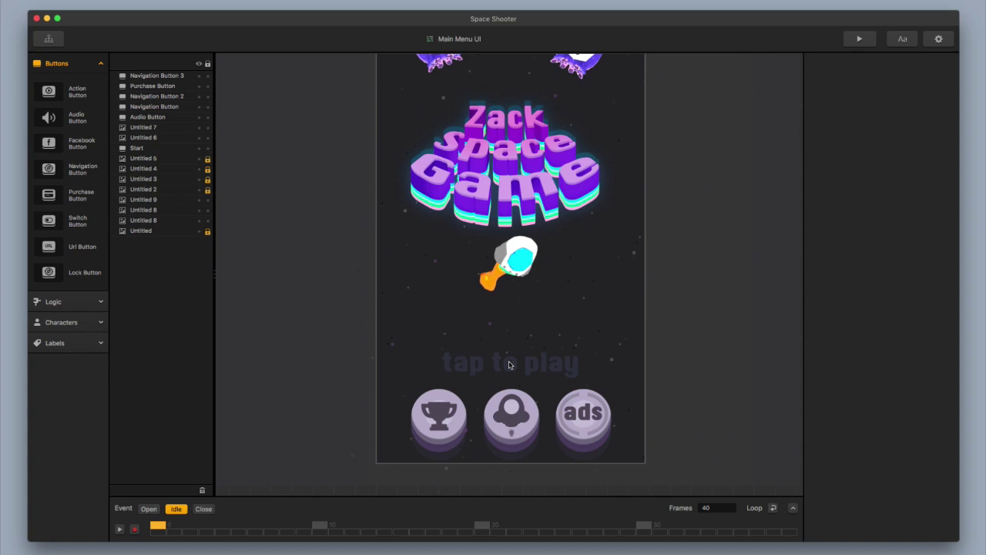
left_click(509, 365)
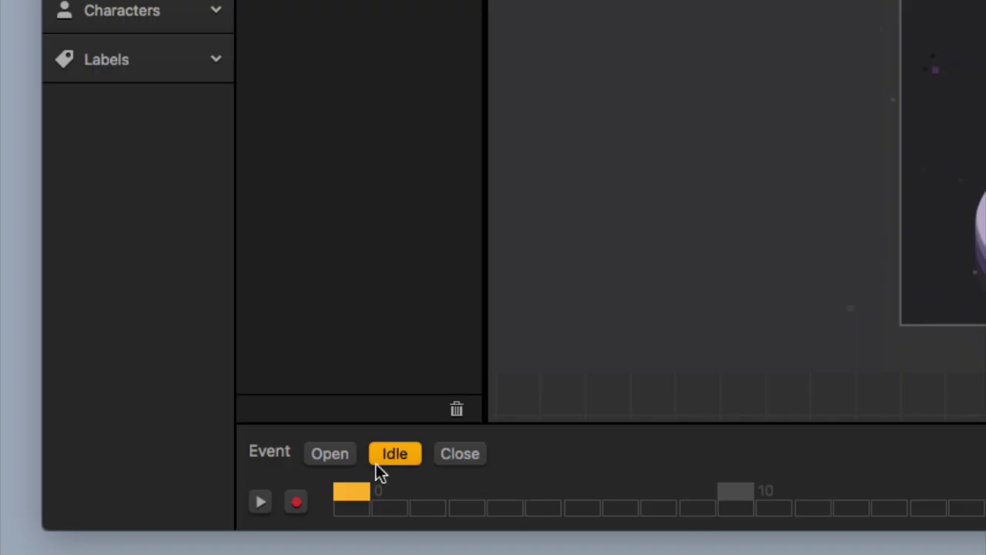
left_click(293, 505)
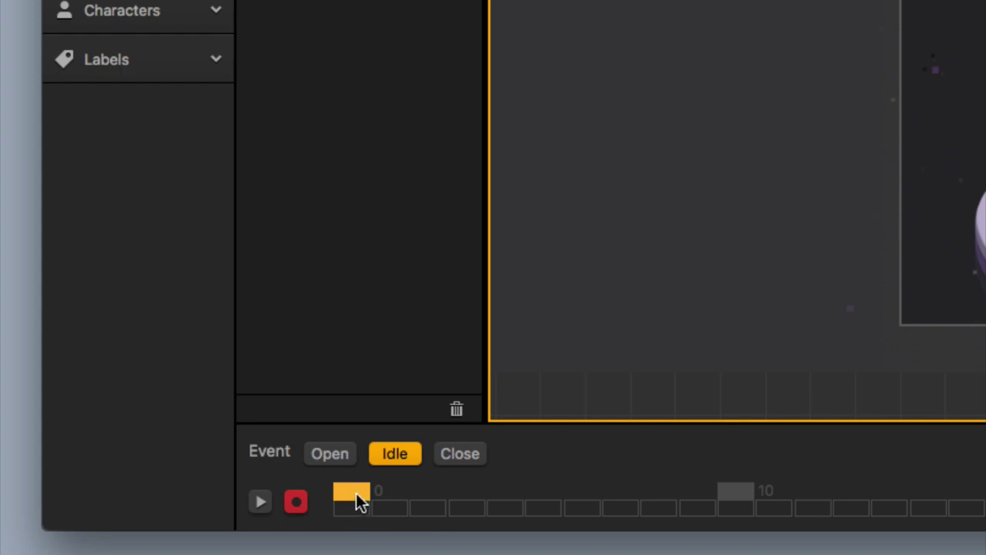
mouse_move(360, 495)
left_mouse_down()
mouse_move(447, 495)
mouse_move(344, 494)
mouse_move(583, 495)
mouse_move(342, 496)
left_mouse_up()
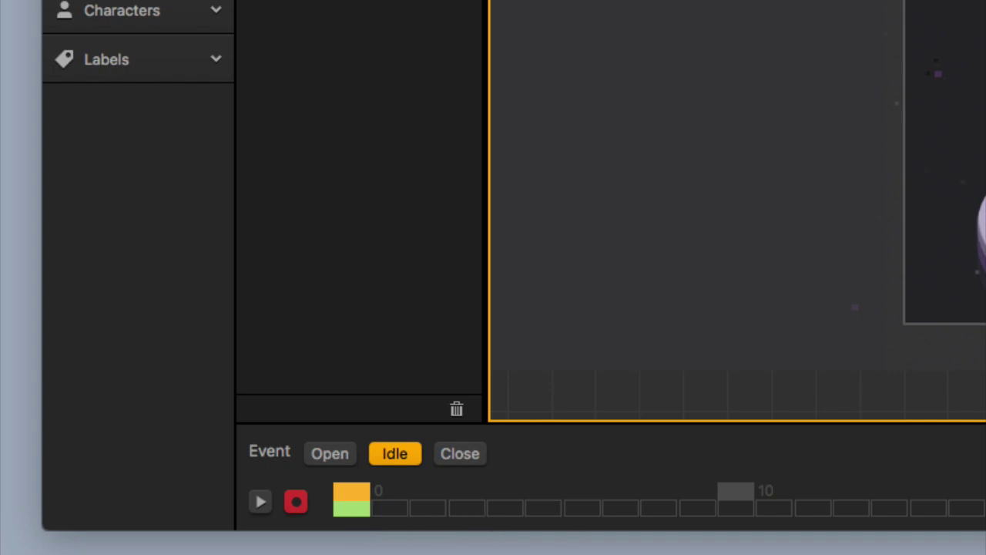
- Set the tap to play text's opacity to 0.5 at frame 20 of the Idle animation and add a keyframe there
left_click_drag(101, 463, 479, 460)
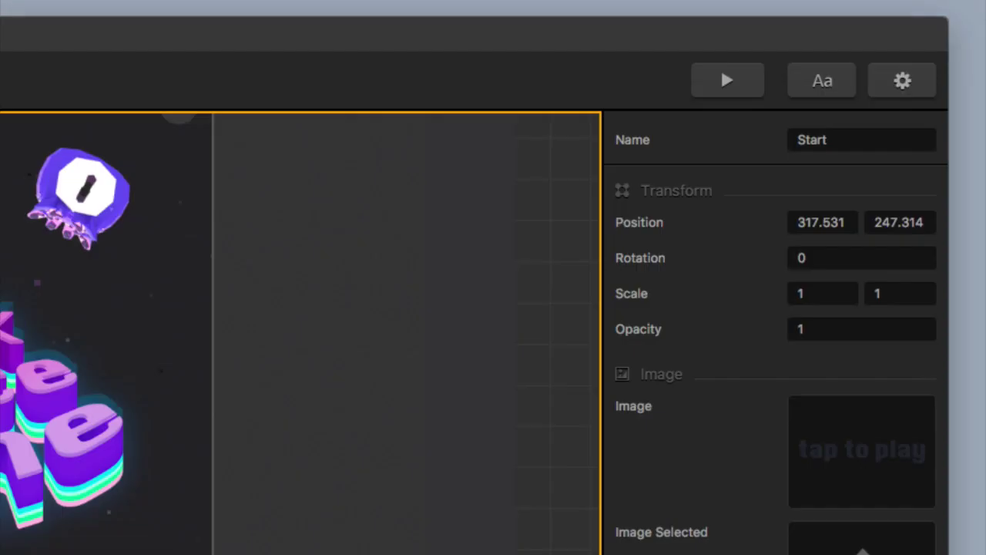
left_click(819, 329)
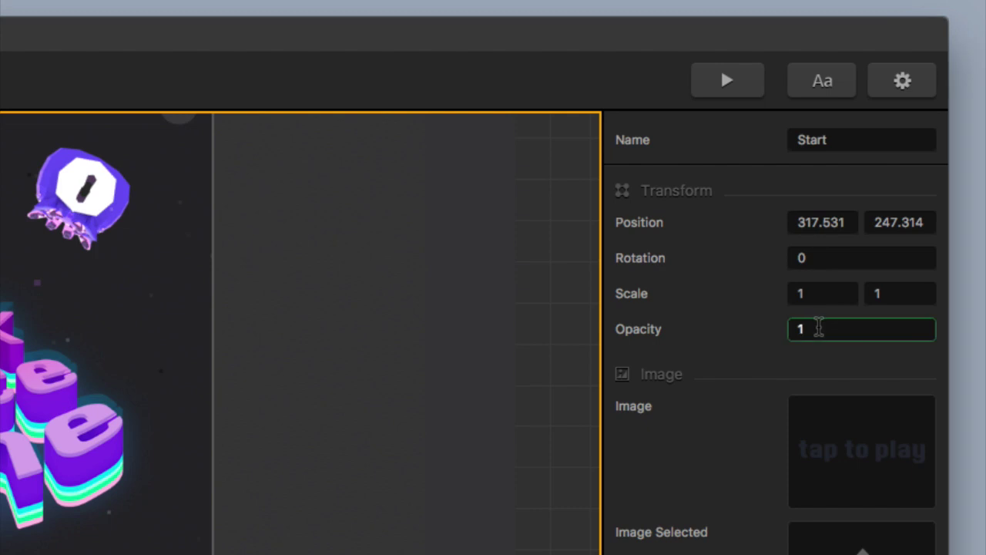
key("BackSpace")
type("0.6")
key("BackSpace")
type("5")
key("Return")
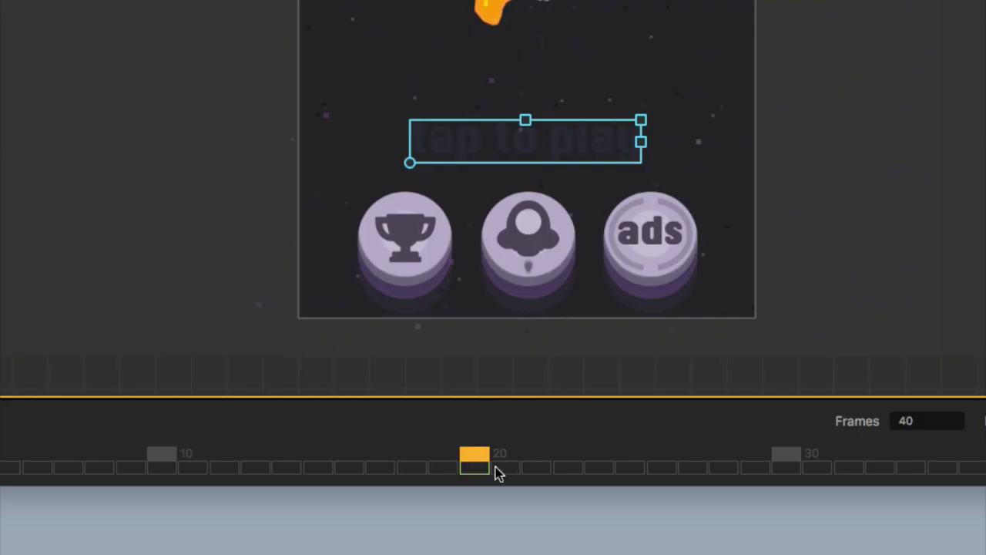
left_click(482, 470)
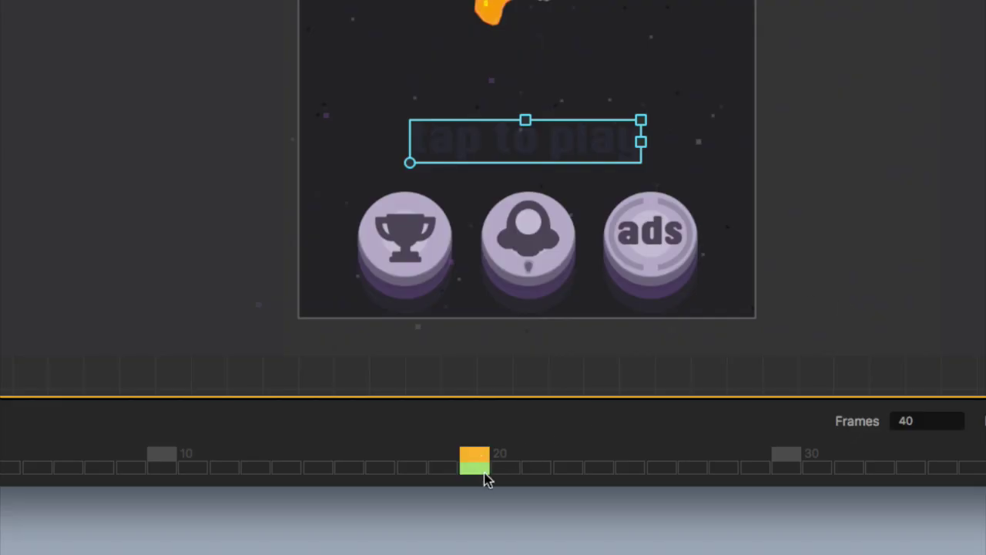
mouse_move(482, 471)
left_mouse_down()
mouse_move(503, 472)
mouse_move(419, 476)
mouse_move(477, 478)
left_mouse_up()
mouse_move(478, 474)
left_mouse_down()
mouse_move(170, 472)
mouse_move(462, 478)
left_mouse_up()
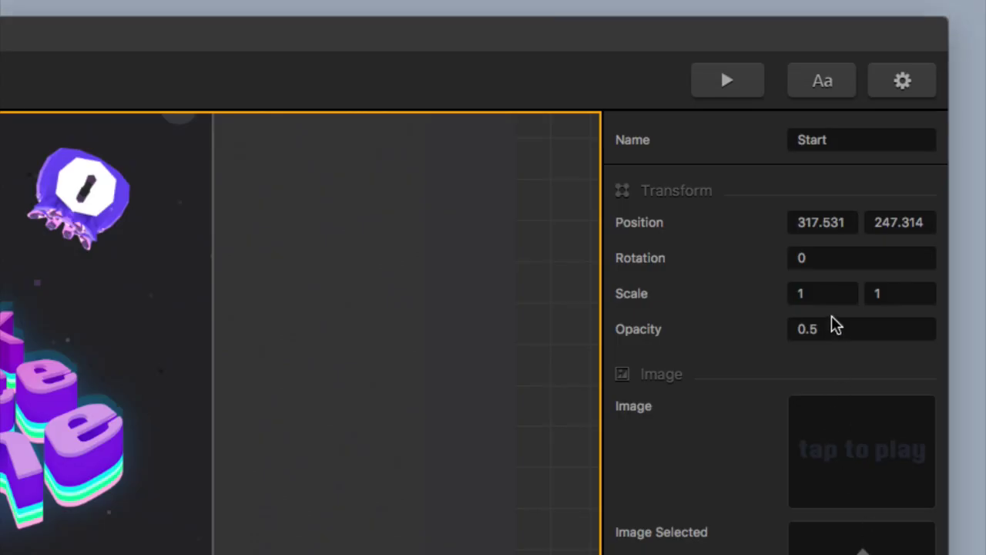
- Set the tap to play text's opacity to 1 at the final frame of the Idle animation and stop recording
double_click(834, 328)
type("1")
key("Return")
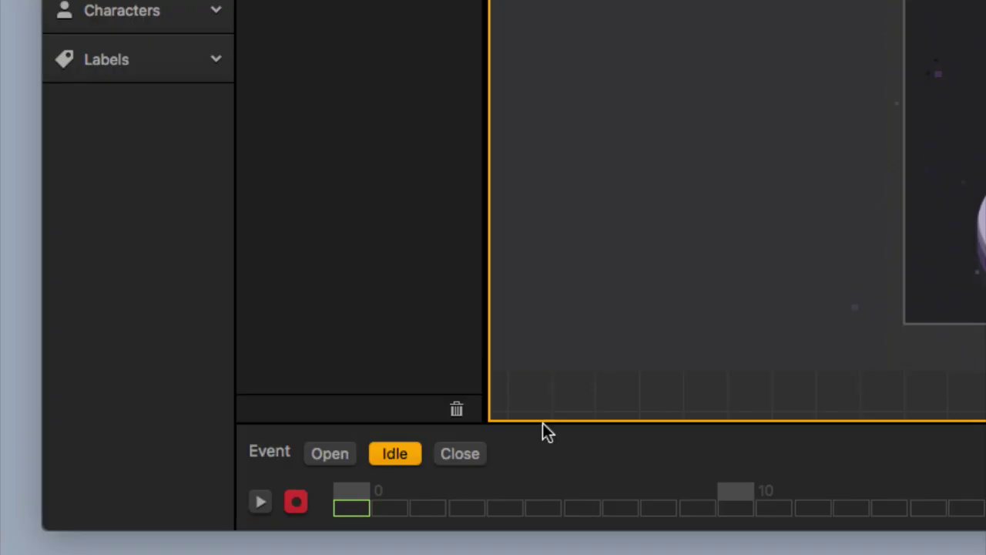
left_click(296, 502)
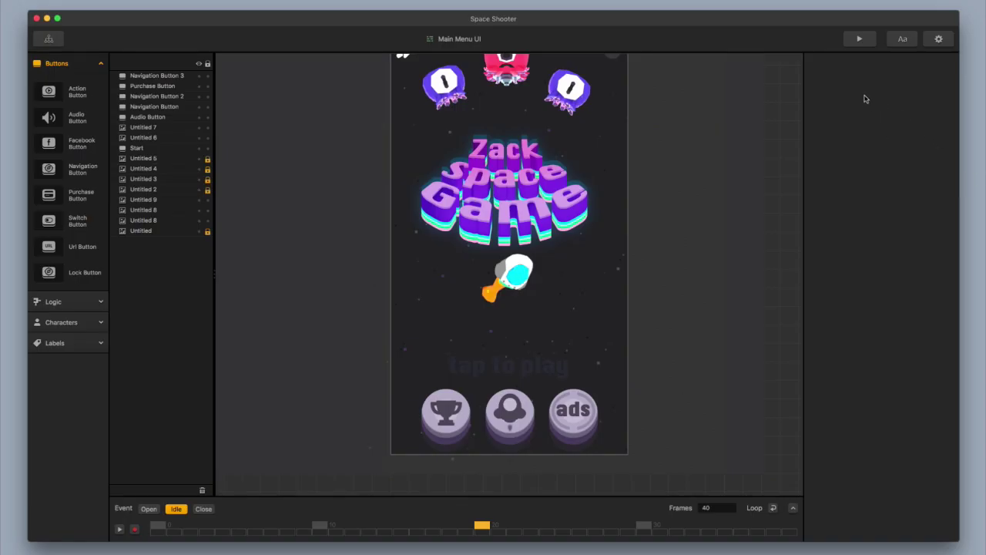
- Preview the main menu, turn on looping for the Idle animation, and preview the menu again
left_click(860, 39)
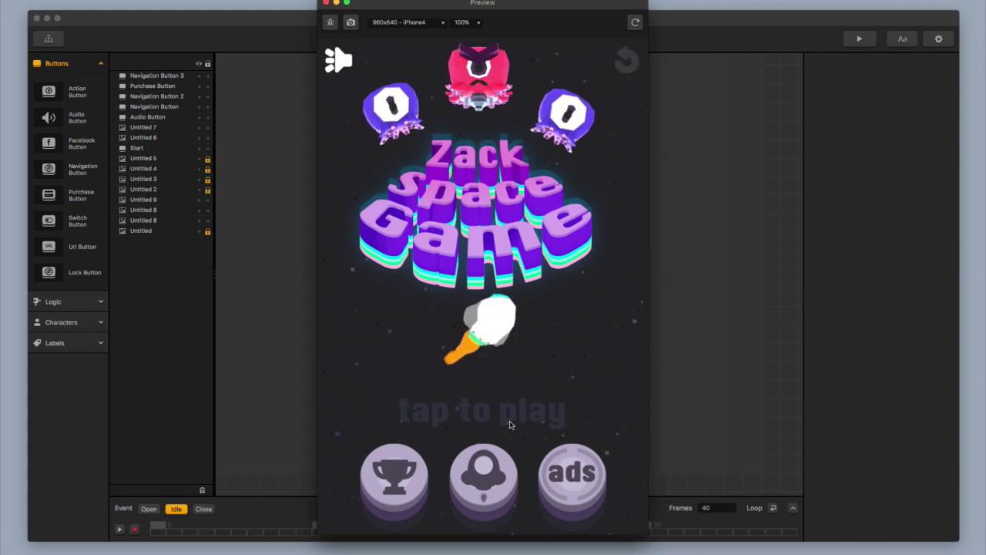
left_click(326, 3)
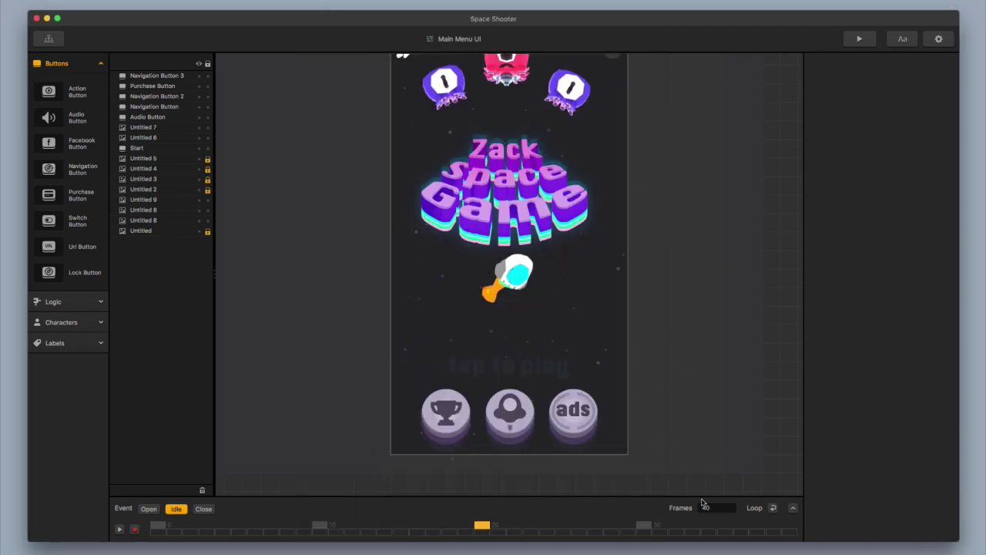
left_click(772, 509)
left_click(859, 38)
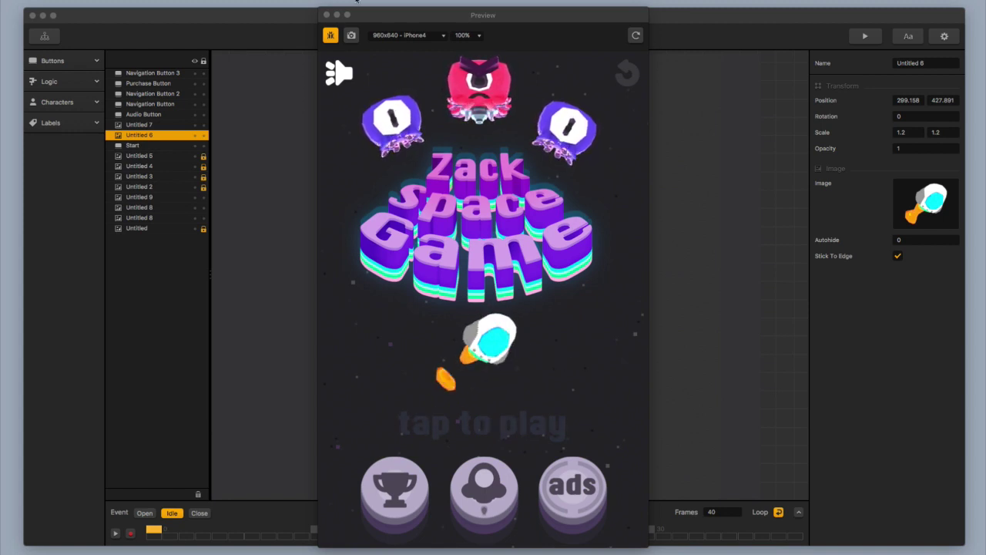
left_click(328, 16)
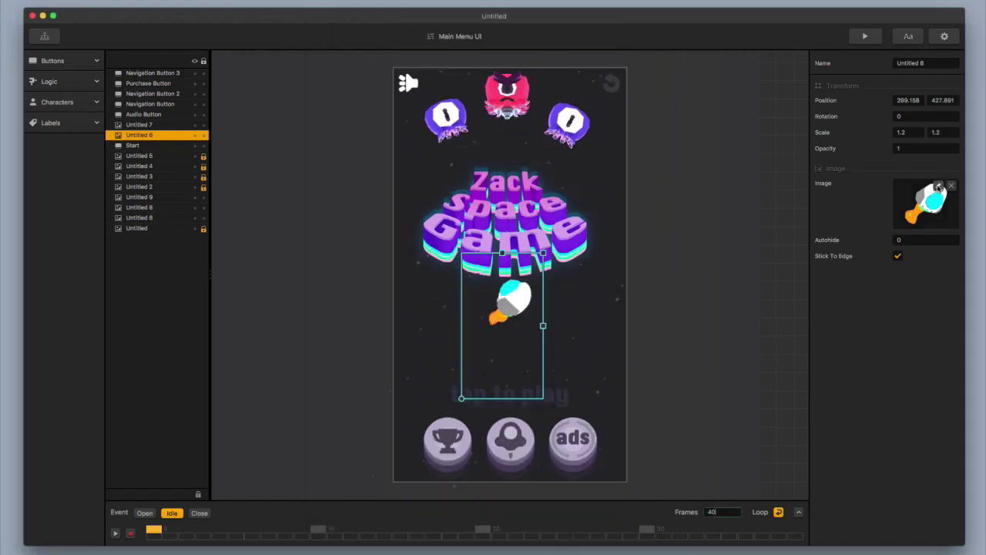
- Check the spaceship image's frame count in the Sprite Editor, then close the editor
left_click(938, 188)
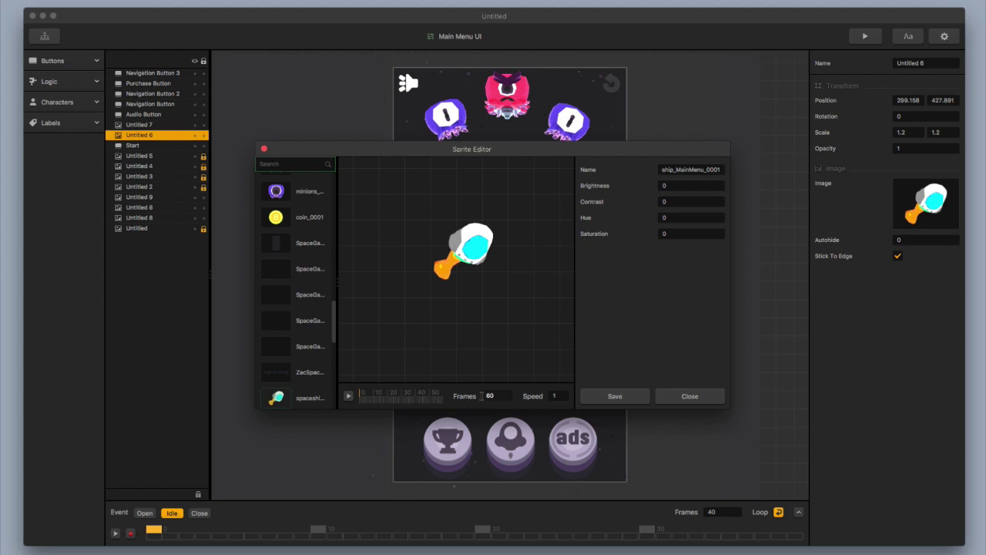
left_click(264, 149)
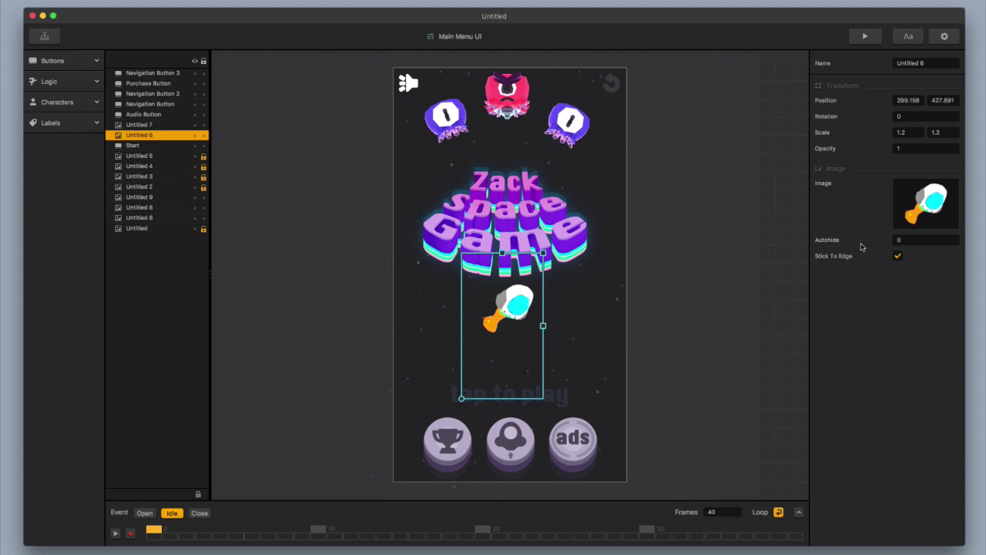
mouse_move(924, 208)
- Retime the tap to play text's 60-frame Idle animation with opacity 0.5 at frame 30 and 1 at the final frame
left_click(509, 394)
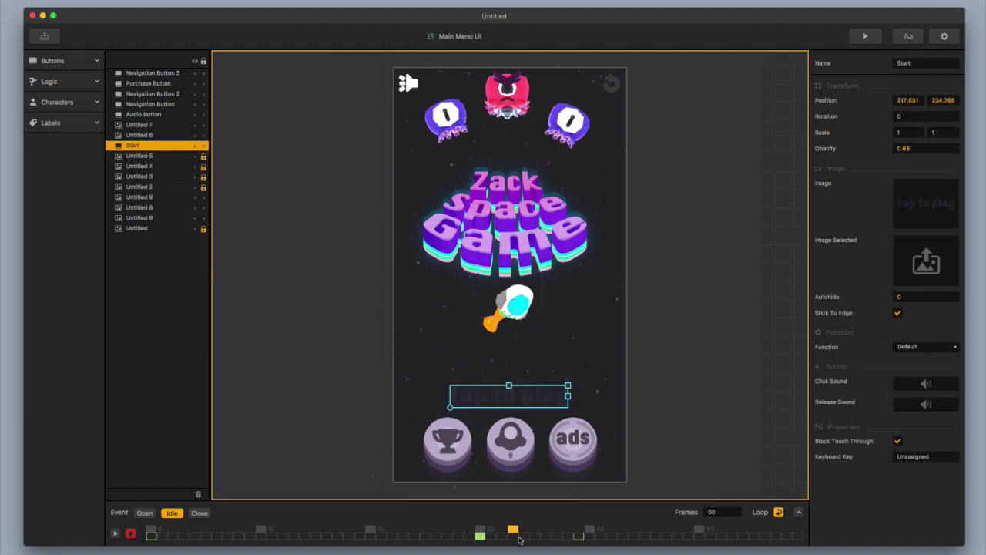
left_click(524, 542)
left_click_drag(514, 531, 483, 532)
left_click(931, 146)
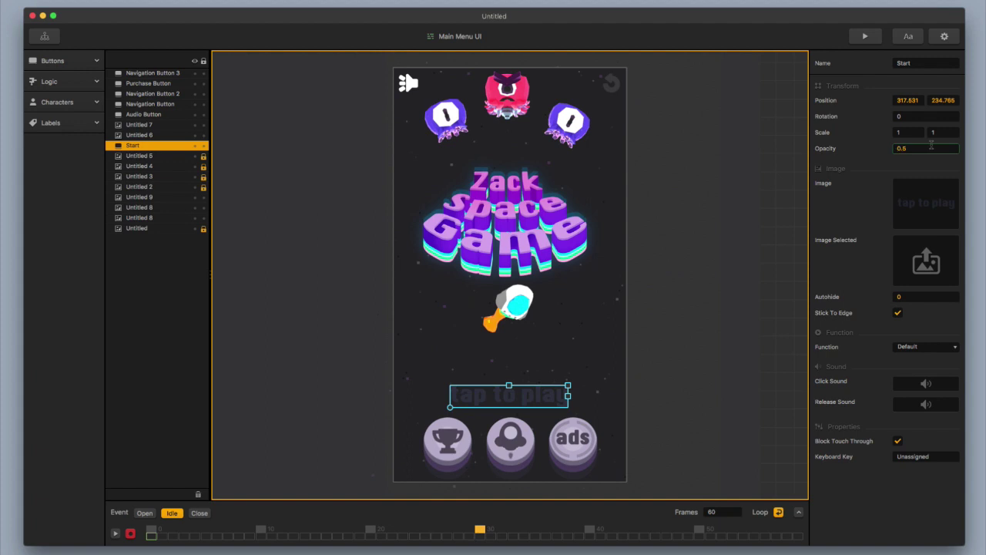
type("0.5")
left_click(801, 530)
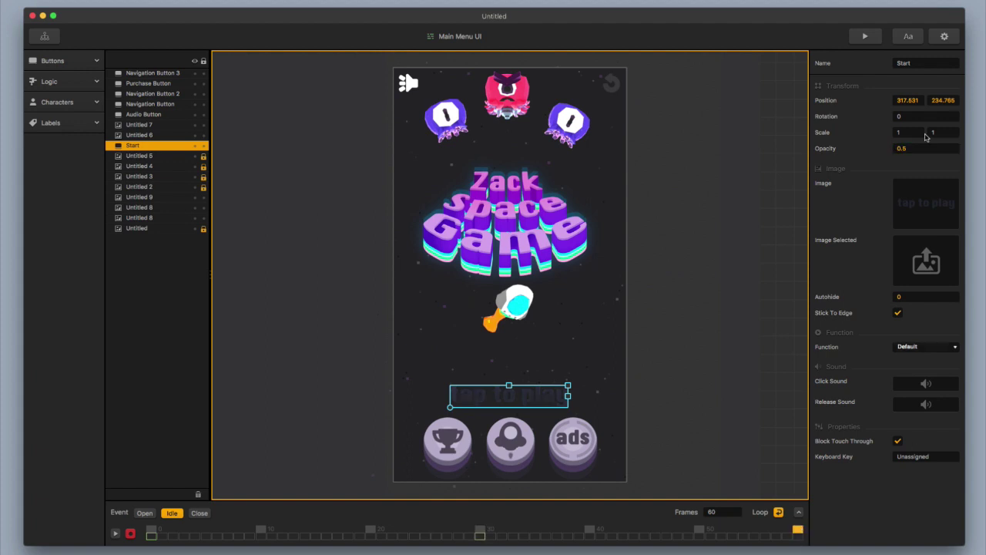
left_click(917, 148)
- Preview the main menu, restart the preview to examine the tap to play fade, and close it
left_click(873, 39)
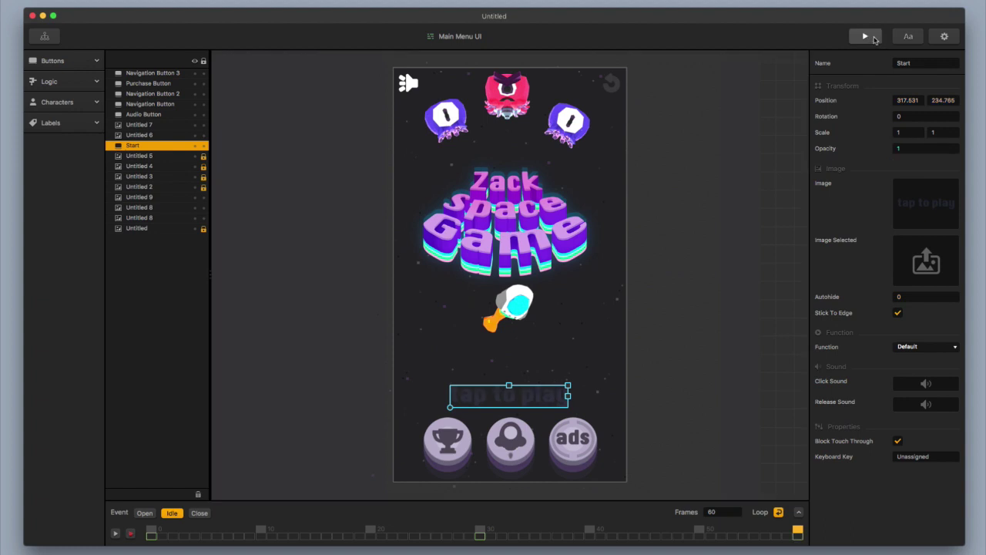
left_click(874, 39)
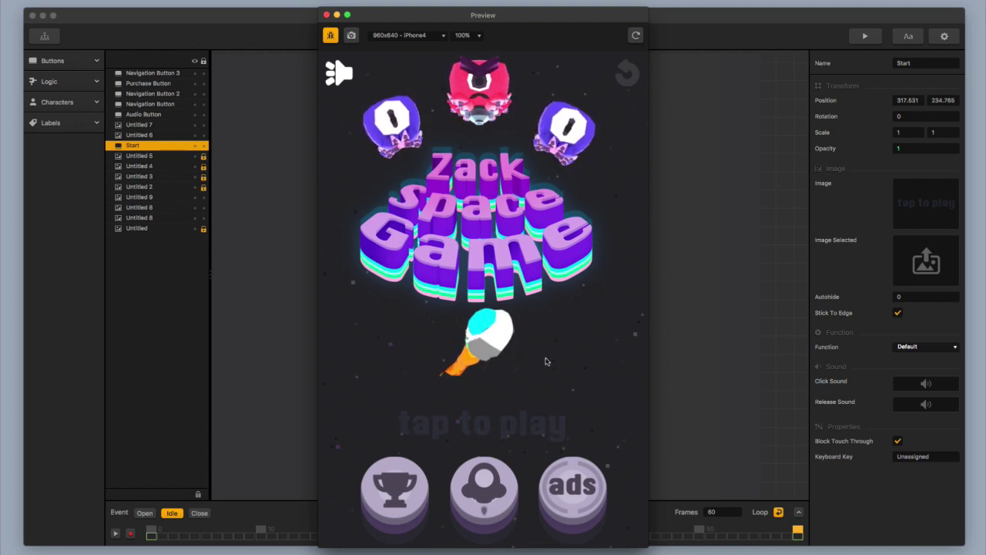
left_click(636, 37)
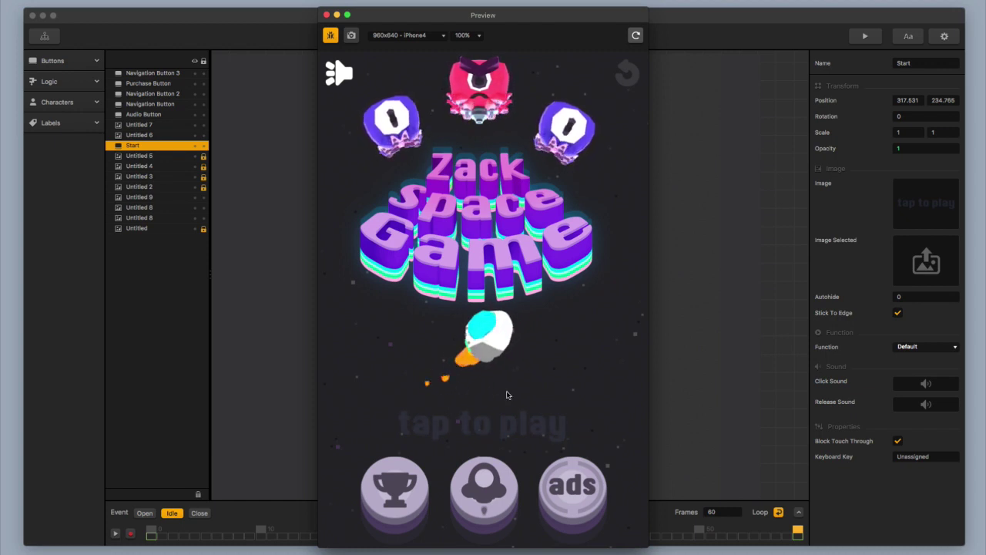
left_click(327, 15)
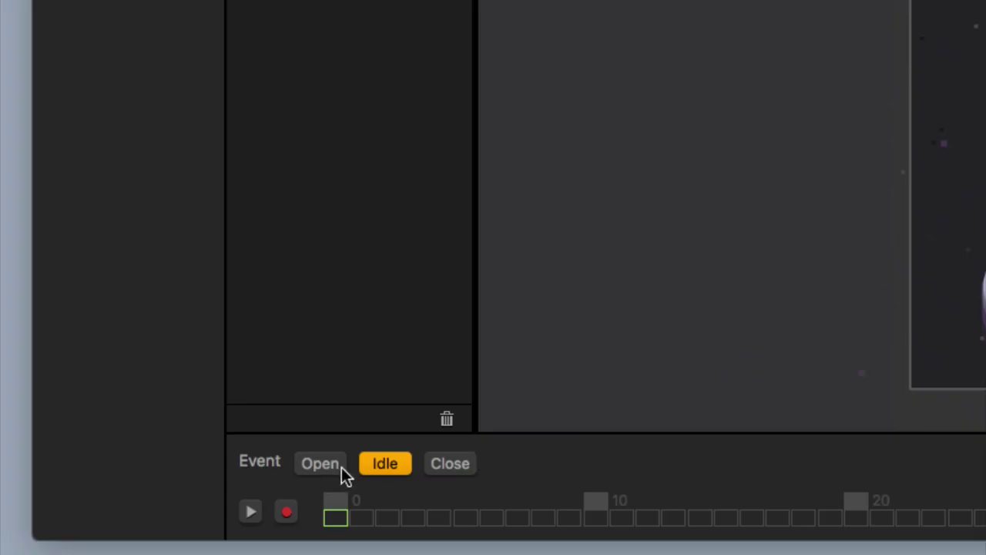
- Set the Open event's animation length to 60 frames and preview the main menu
left_click(342, 464)
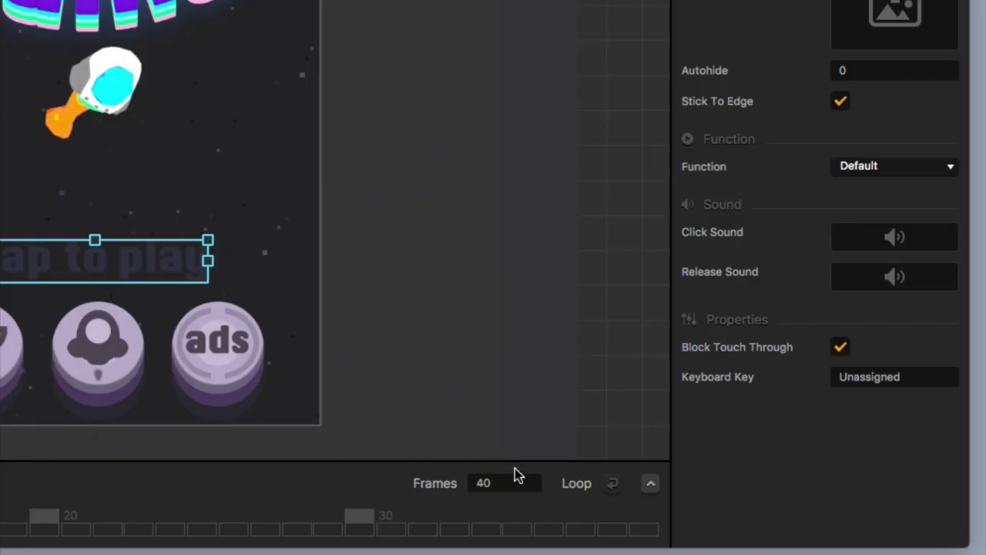
left_click(521, 481)
key("BackSpace")
key("BackSpace")
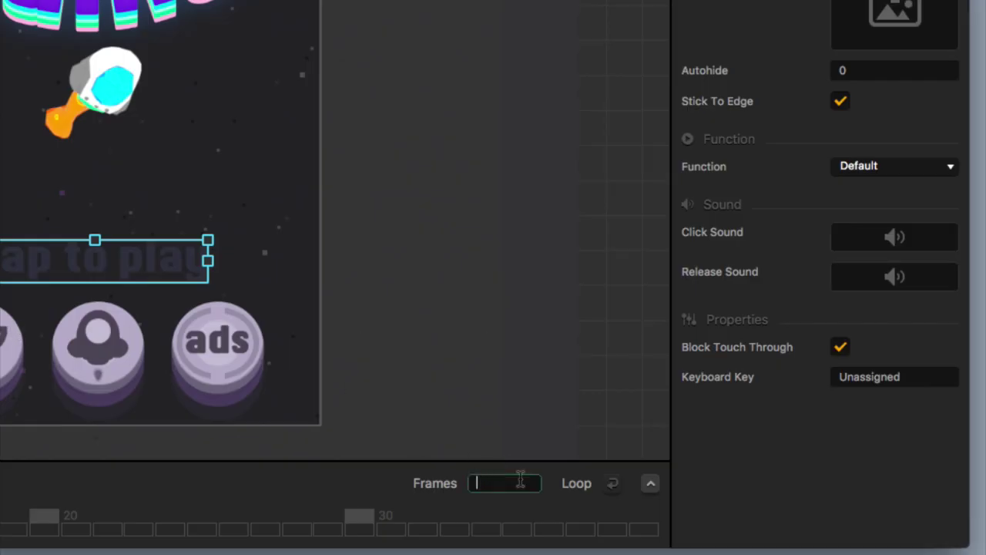
type("60")
key("Return")
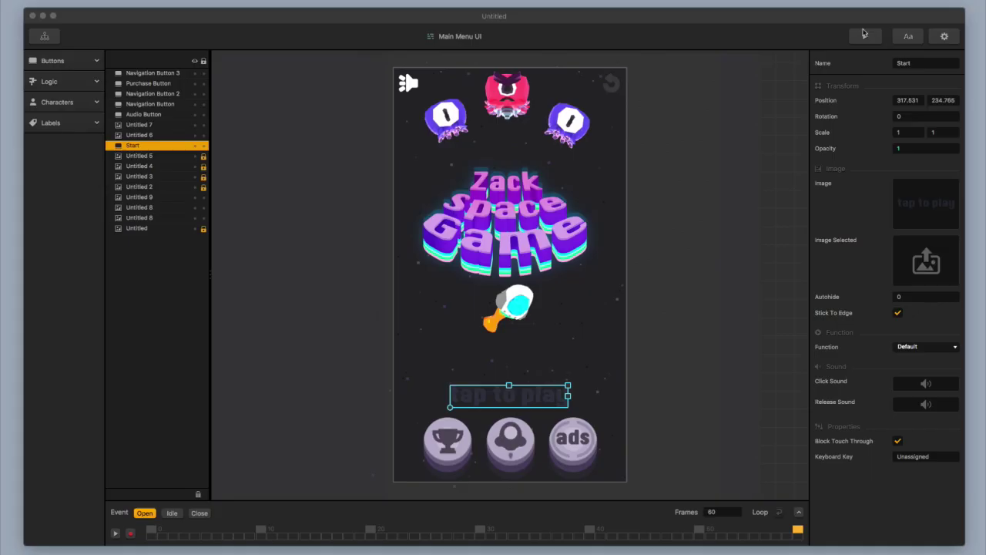
left_click(864, 35)
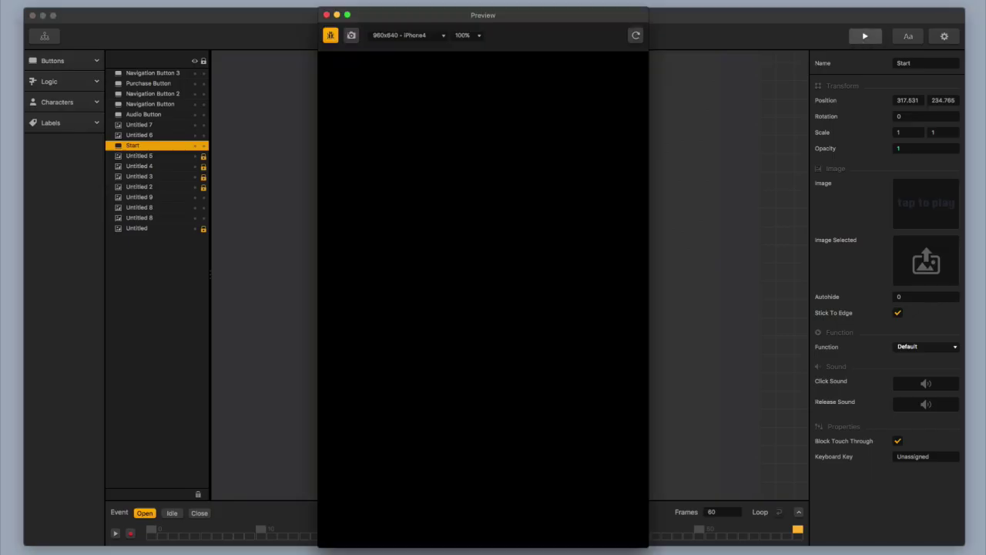